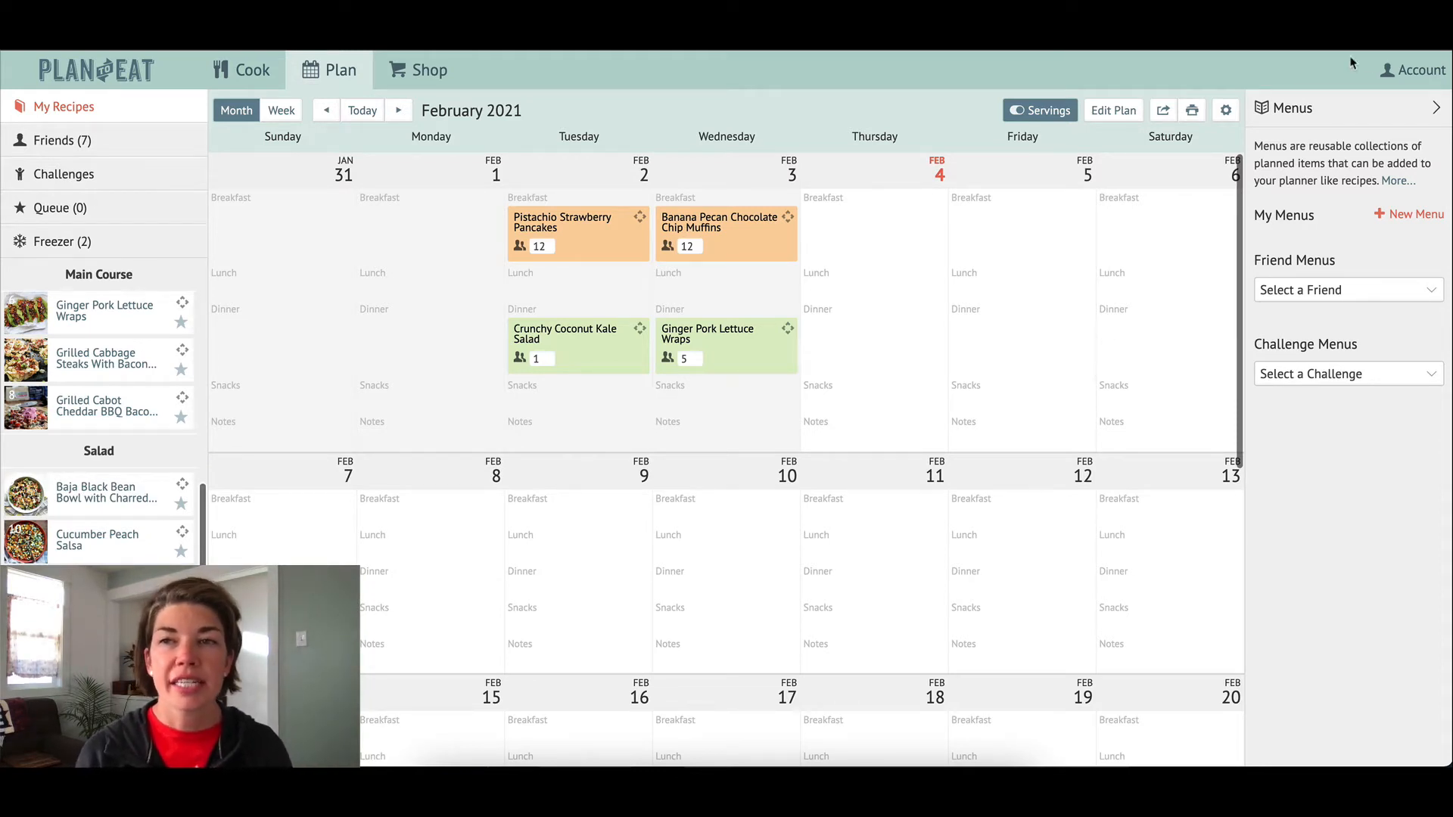
Step: Create a new menu and rename it Test Menu
{"action": "left_click", "coordinate": [1435, 109]}
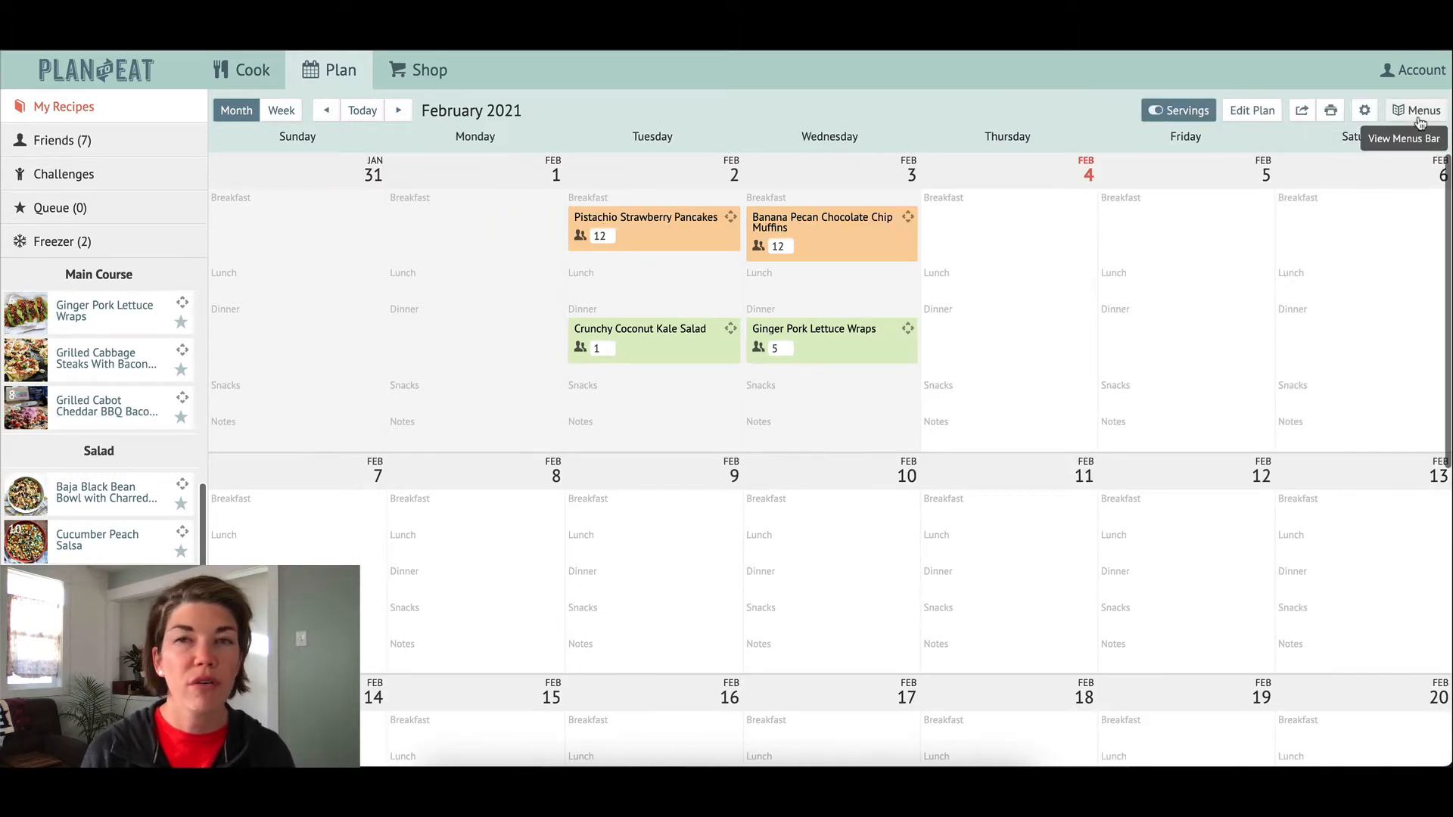
{"action": "left_click", "coordinate": [1420, 112]}
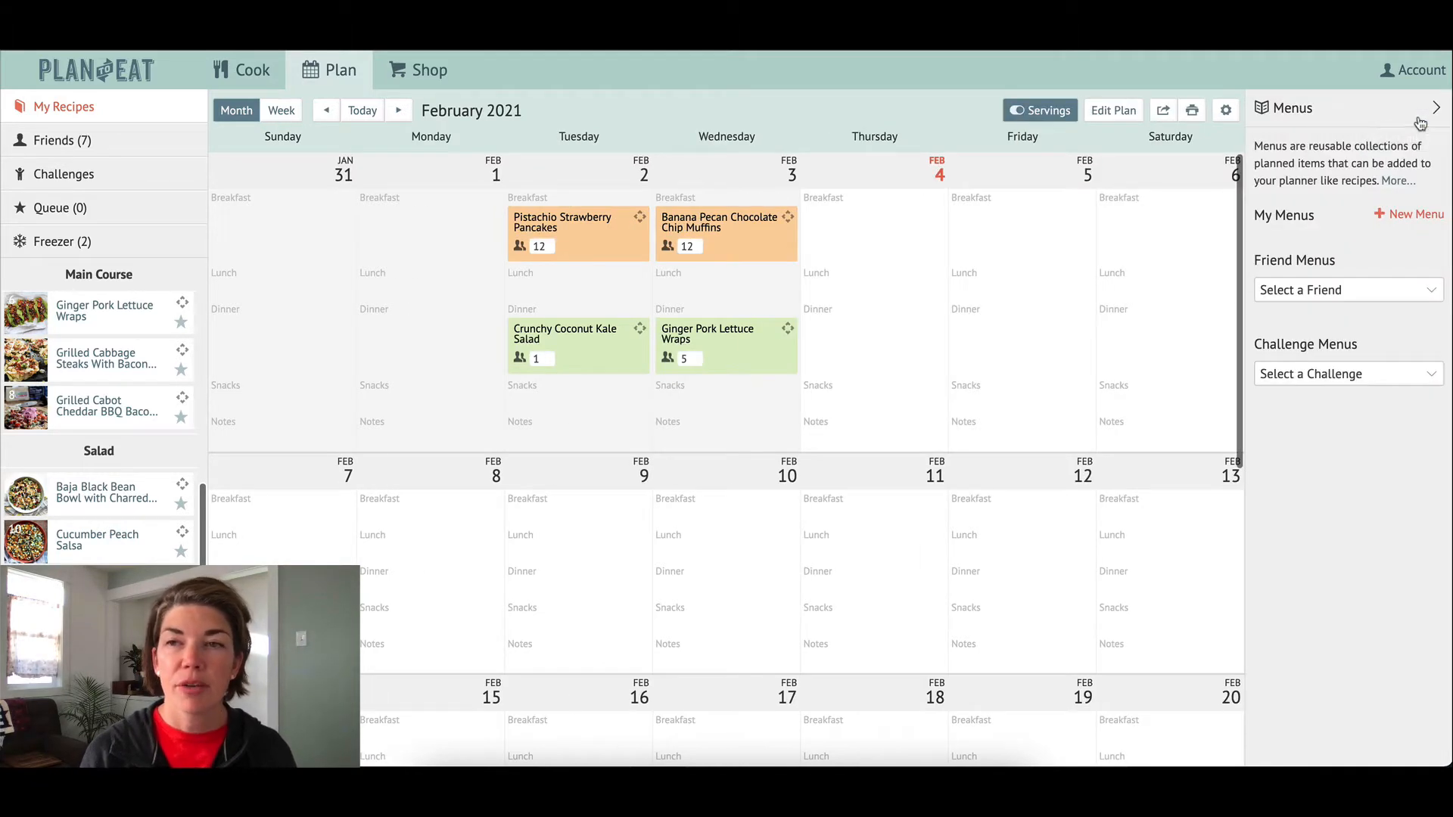
{"action": "left_click", "coordinate": [1405, 219]}
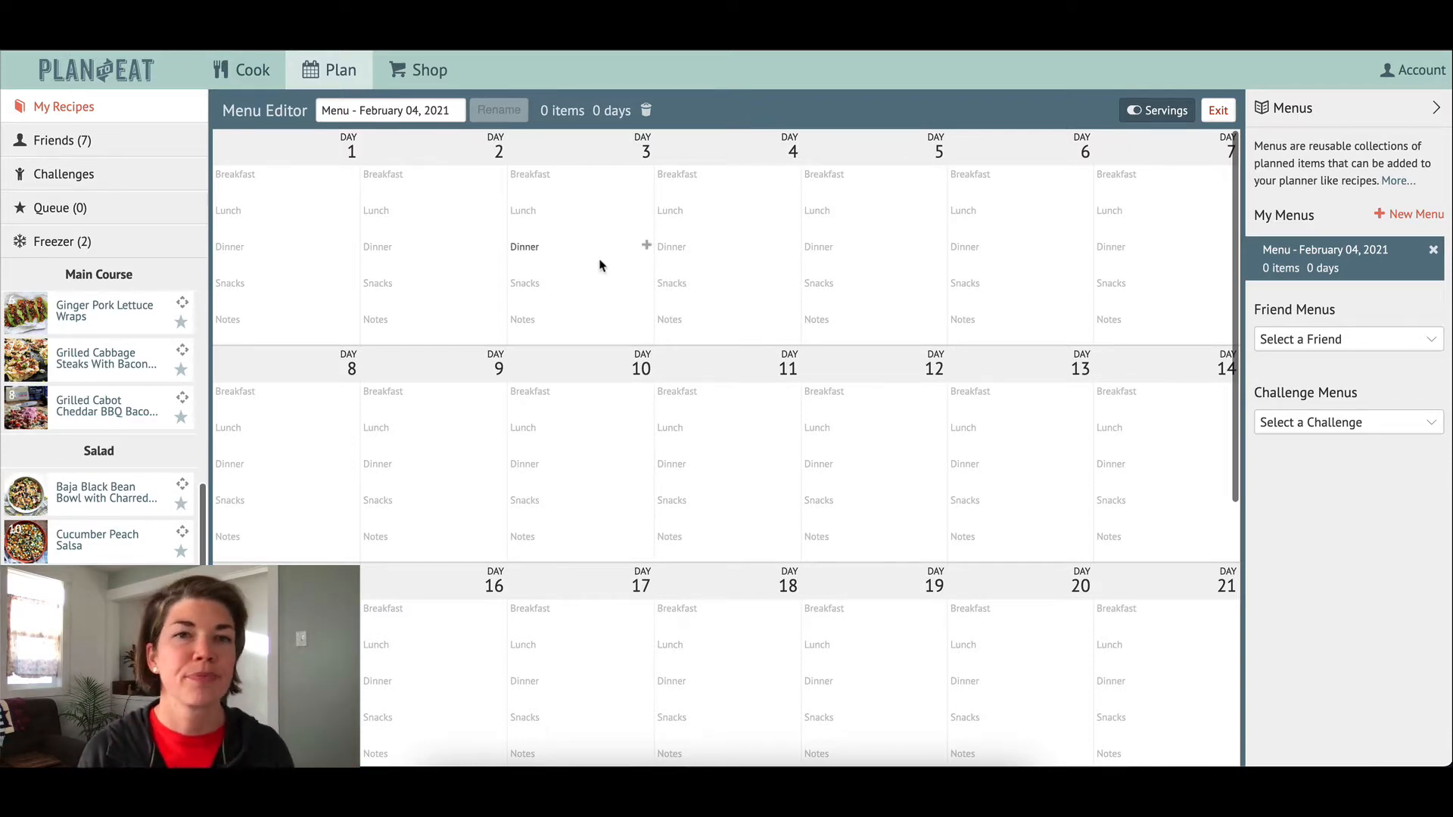
{"action": "left_click", "coordinate": [406, 107]}
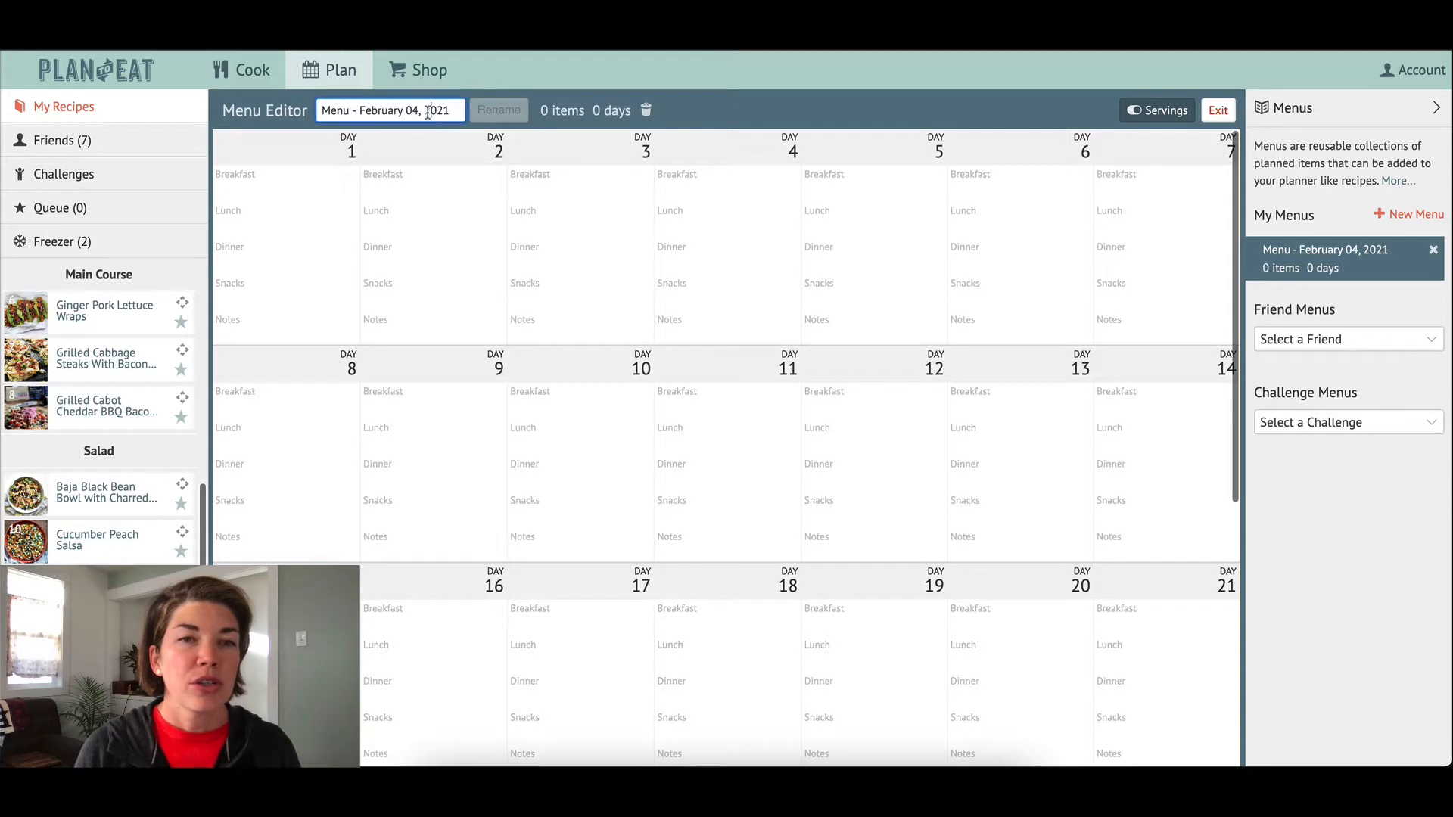
{"action": "left_click_drag", "start_coordinate": [452, 111], "coordinate": [317, 111]}
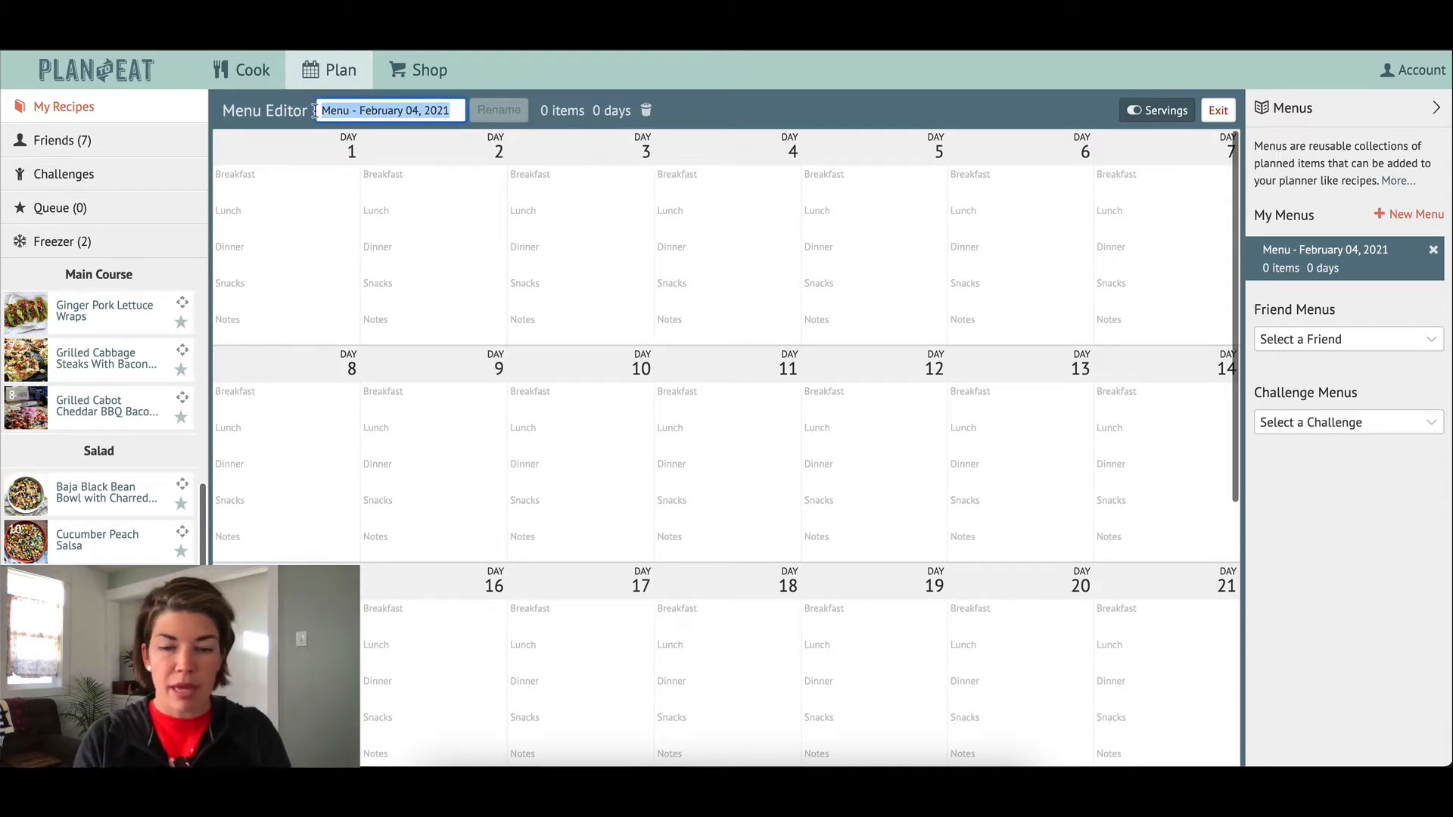
{"action": "type", "text": "Test Men"}
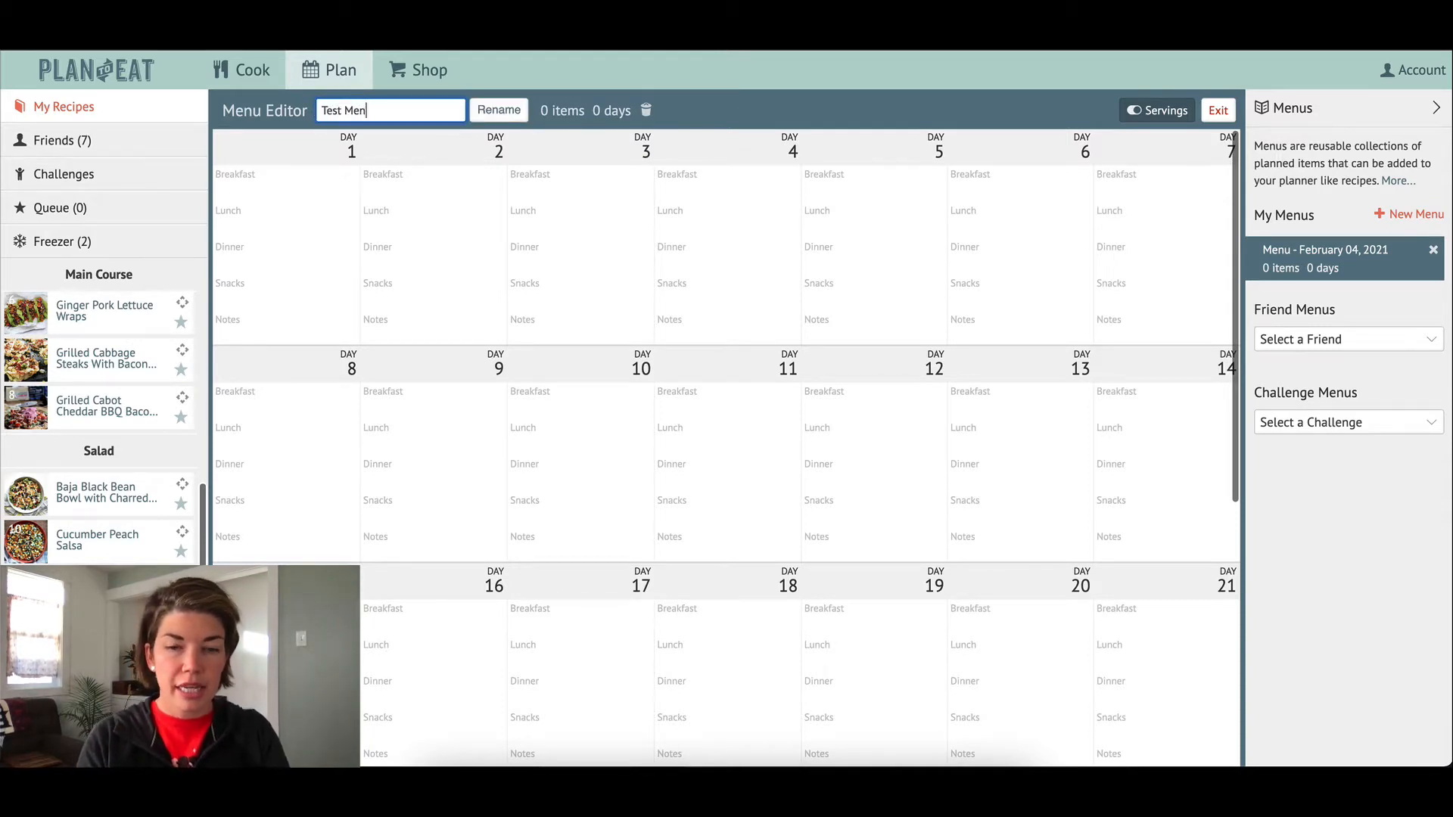
{"action": "type", "text": "u"}
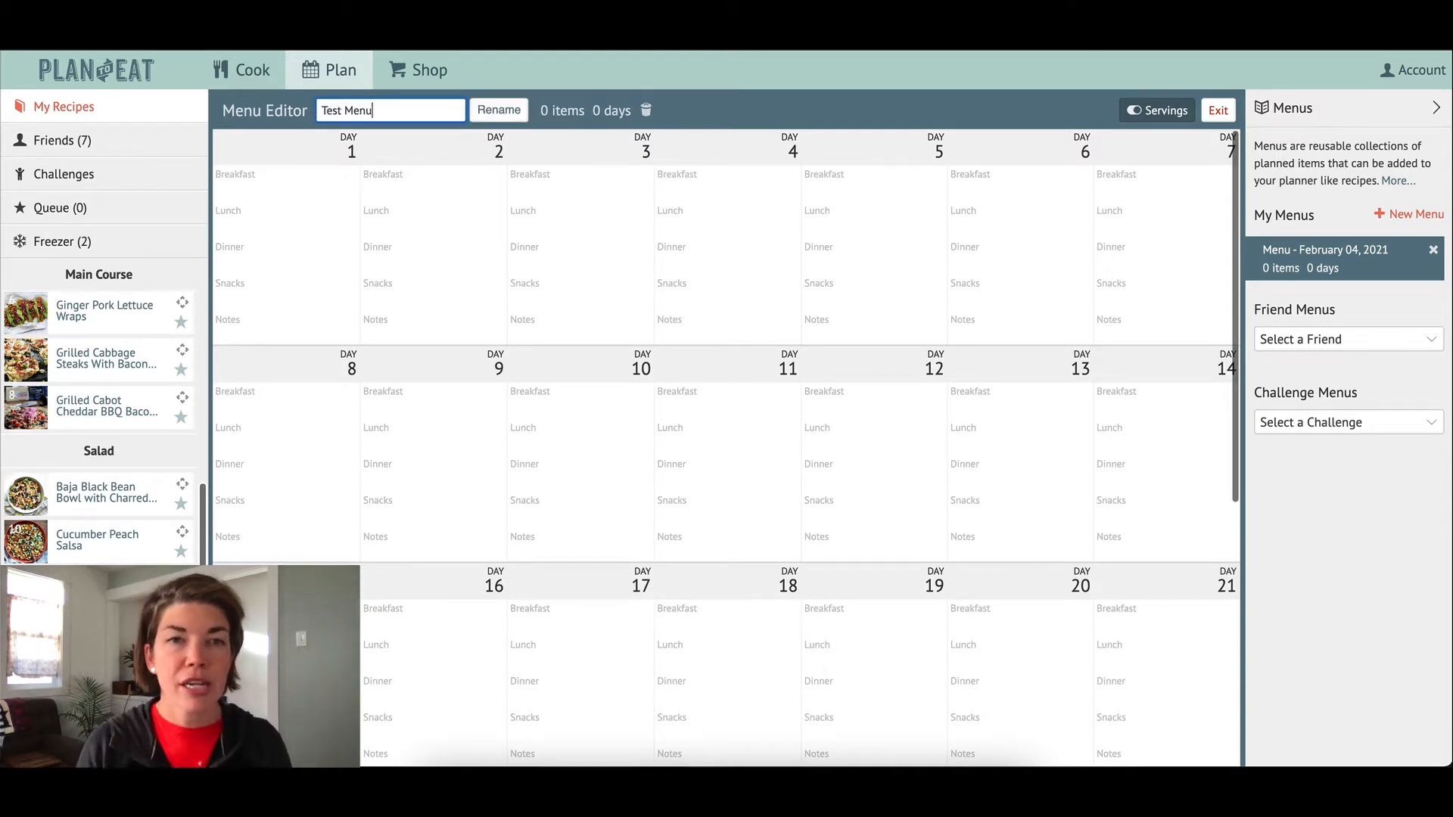
{"action": "left_click", "coordinate": [501, 112]}
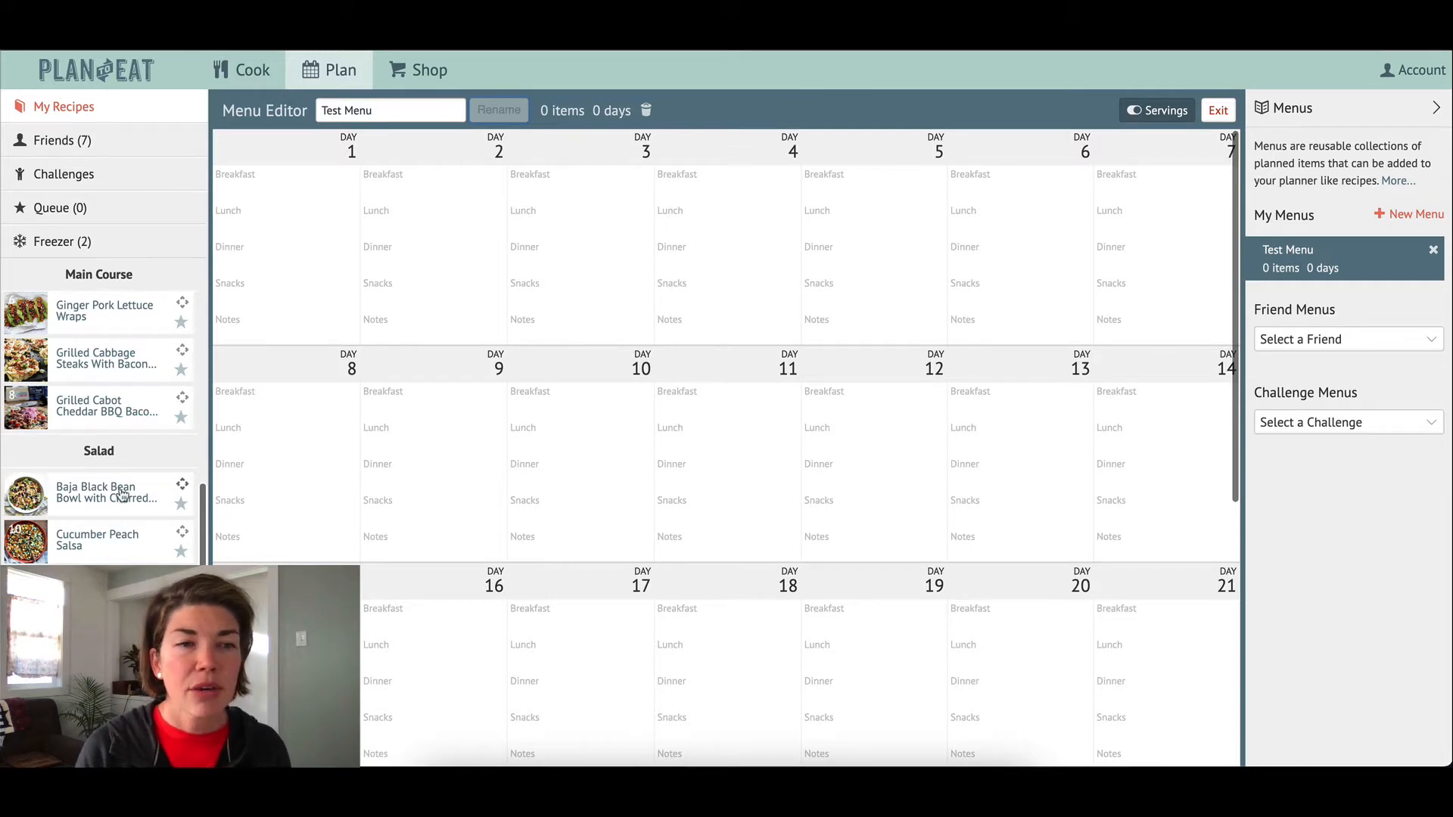
Step: Add Crunchy Coconut Kale Salad, Grilled Cabbage Steaks, Grilled Cabot Cheddar BBQ Bacon Pizzas and Chicken Burgers as dinners on days 1 to 4, and exit the editor
{"action": "scroll", "coordinate": [121, 493], "scroll_direction": "up", "scroll_amount": 4}
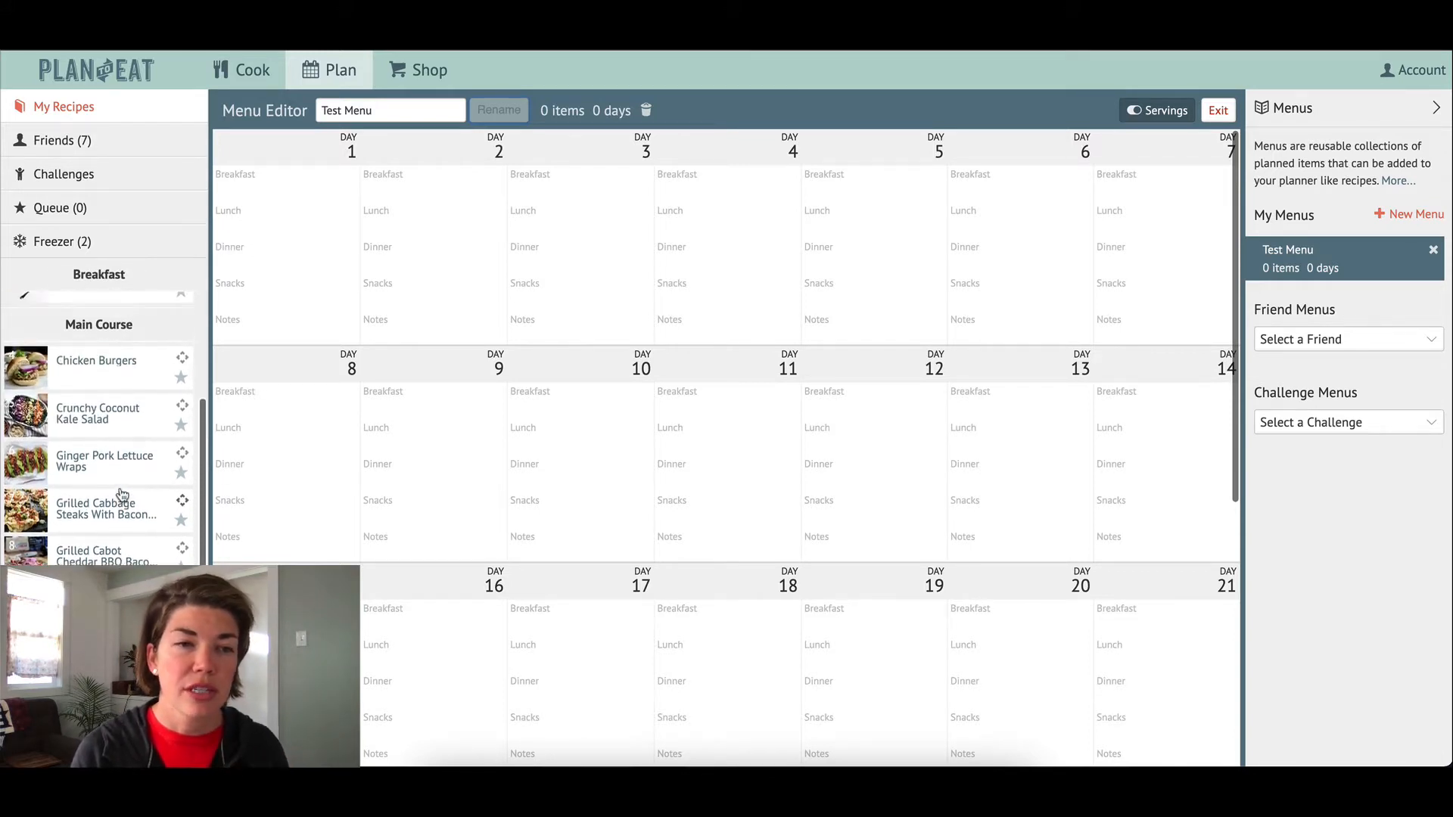
{"action": "left_click_drag", "start_coordinate": [182, 405], "coordinate": [341, 252]}
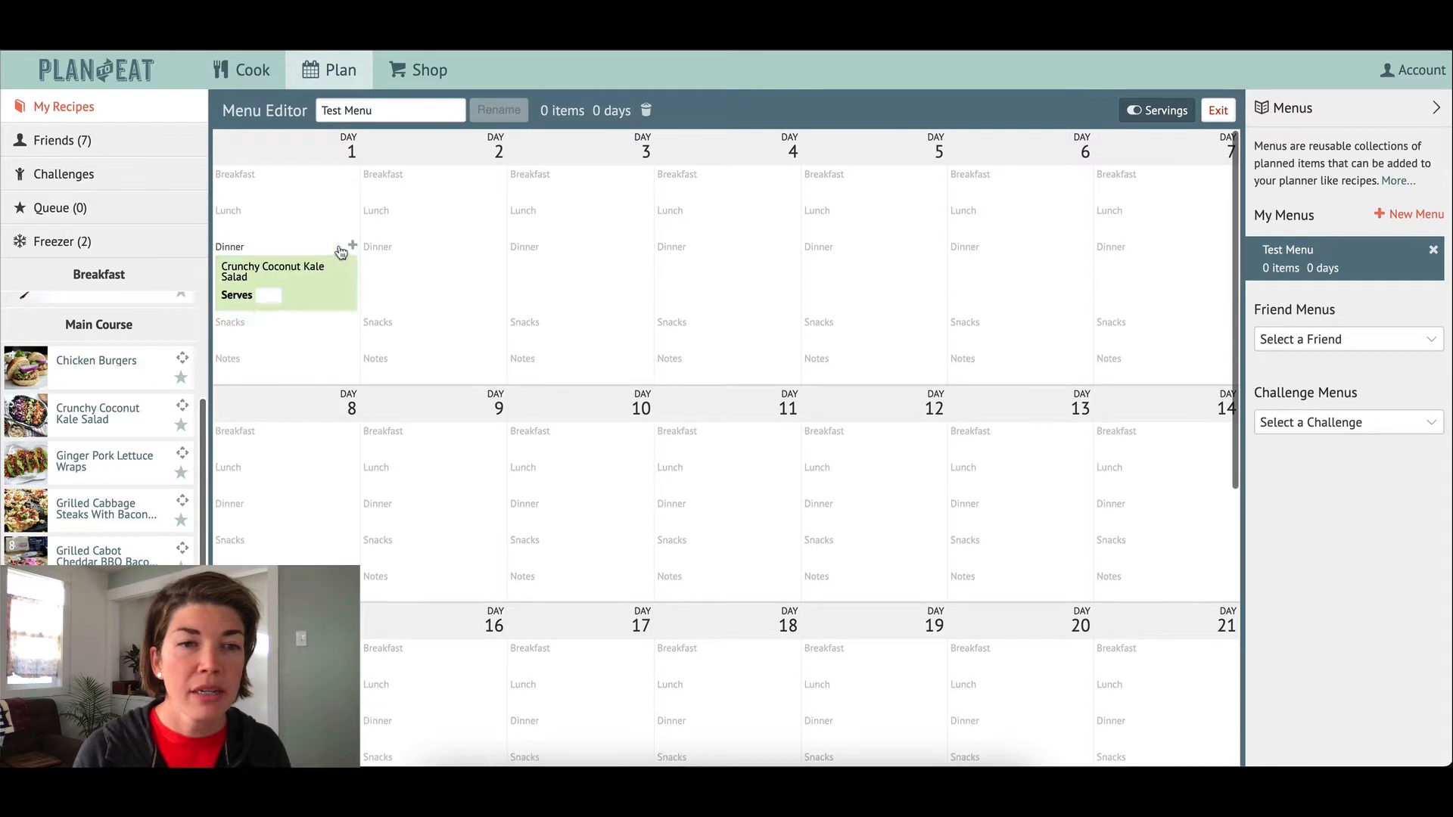
{"action": "left_click_drag", "start_coordinate": [182, 501], "coordinate": [495, 271]}
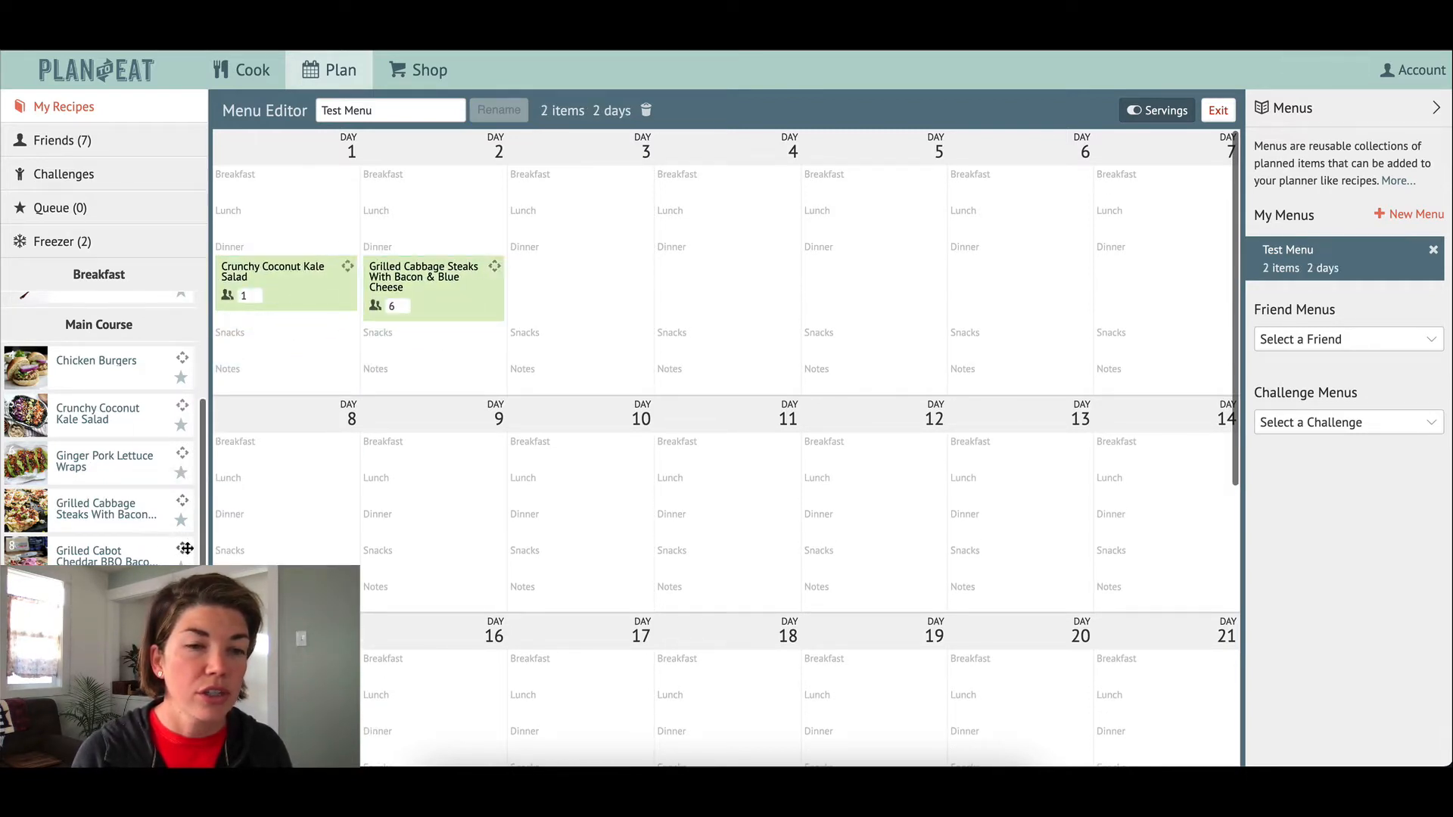
{"action": "left_click_drag", "start_coordinate": [182, 548], "coordinate": [575, 280]}
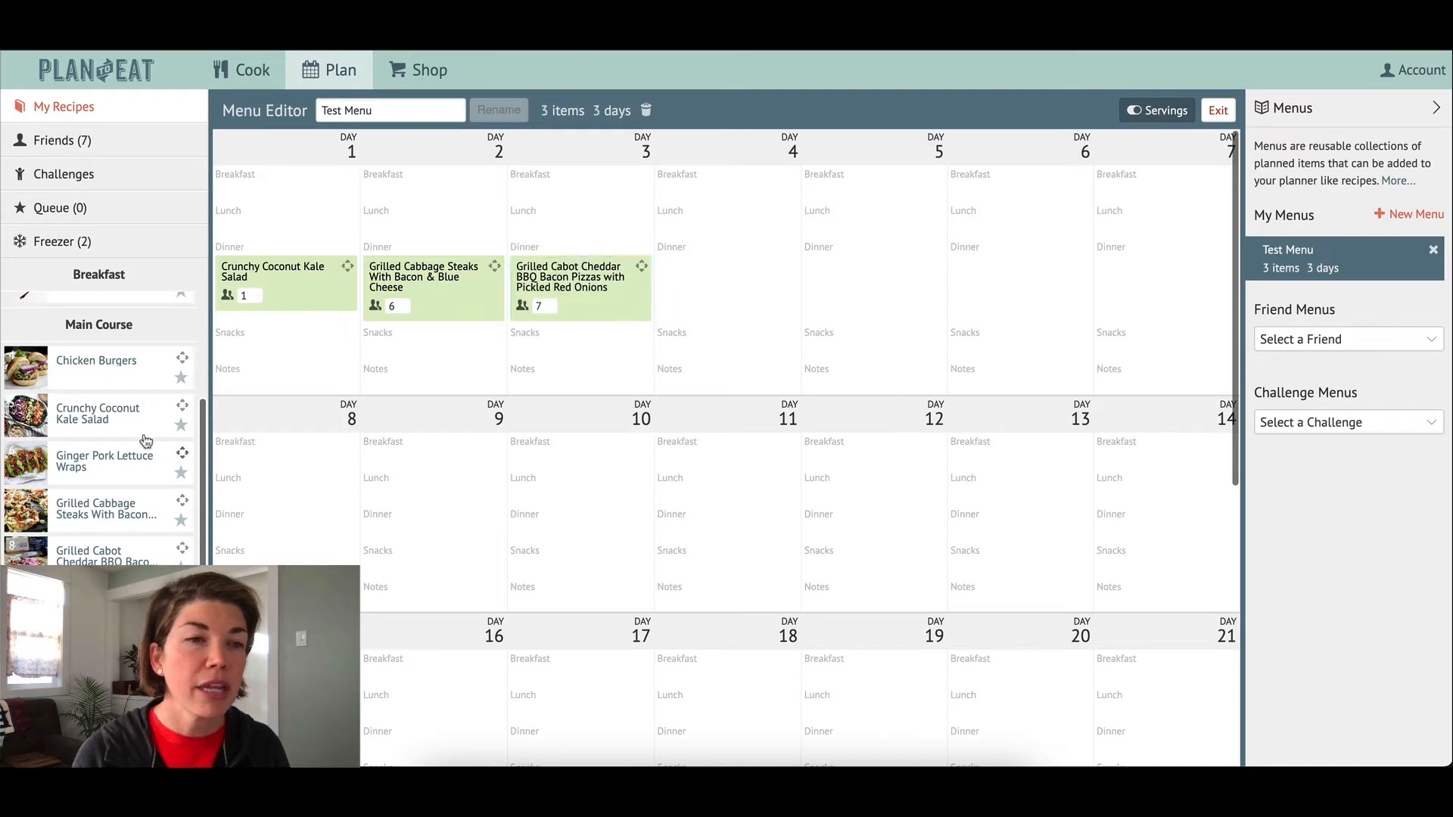
{"action": "scroll", "coordinate": [144, 435], "scroll_direction": "up", "scroll_amount": 1}
{"action": "left_click_drag", "start_coordinate": [183, 402], "coordinate": [727, 268]}
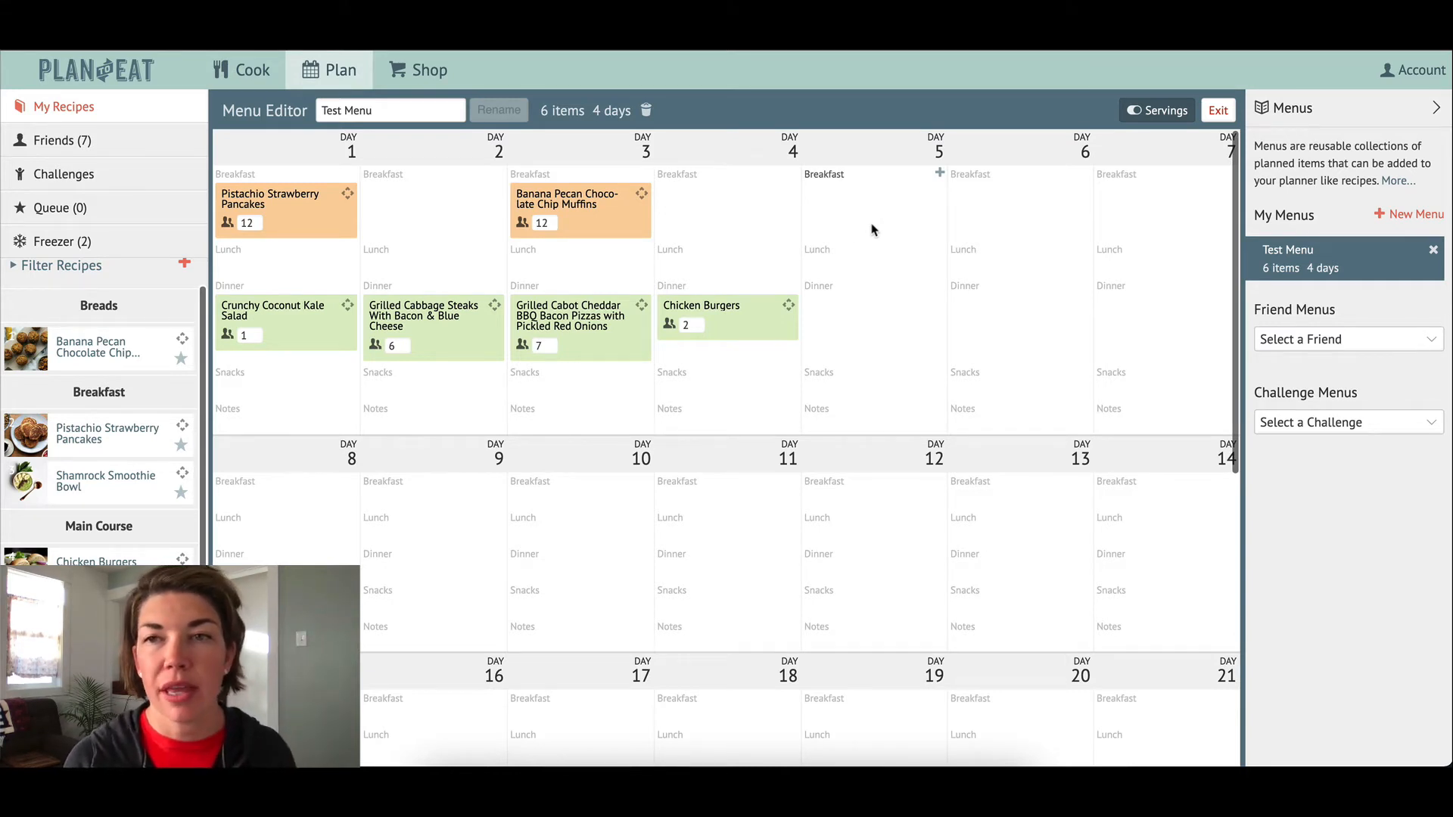
{"action": "left_click", "coordinate": [1219, 111]}
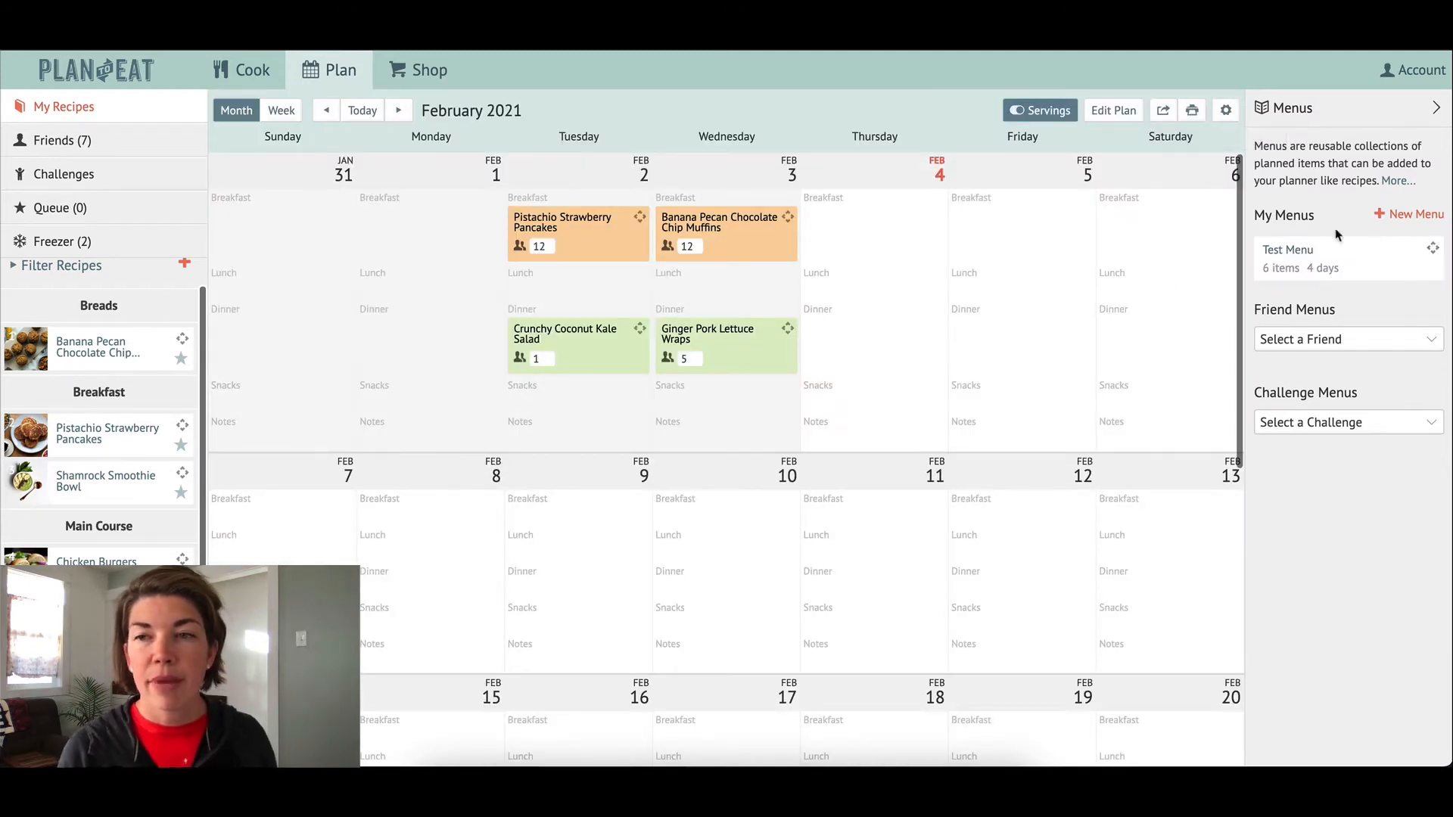
Step: Add Test Menu to the meal planner starting on Monday, February 8, and confirm the planned items
{"action": "scroll", "coordinate": [717, 558], "scroll_direction": "down", "scroll_amount": 3}
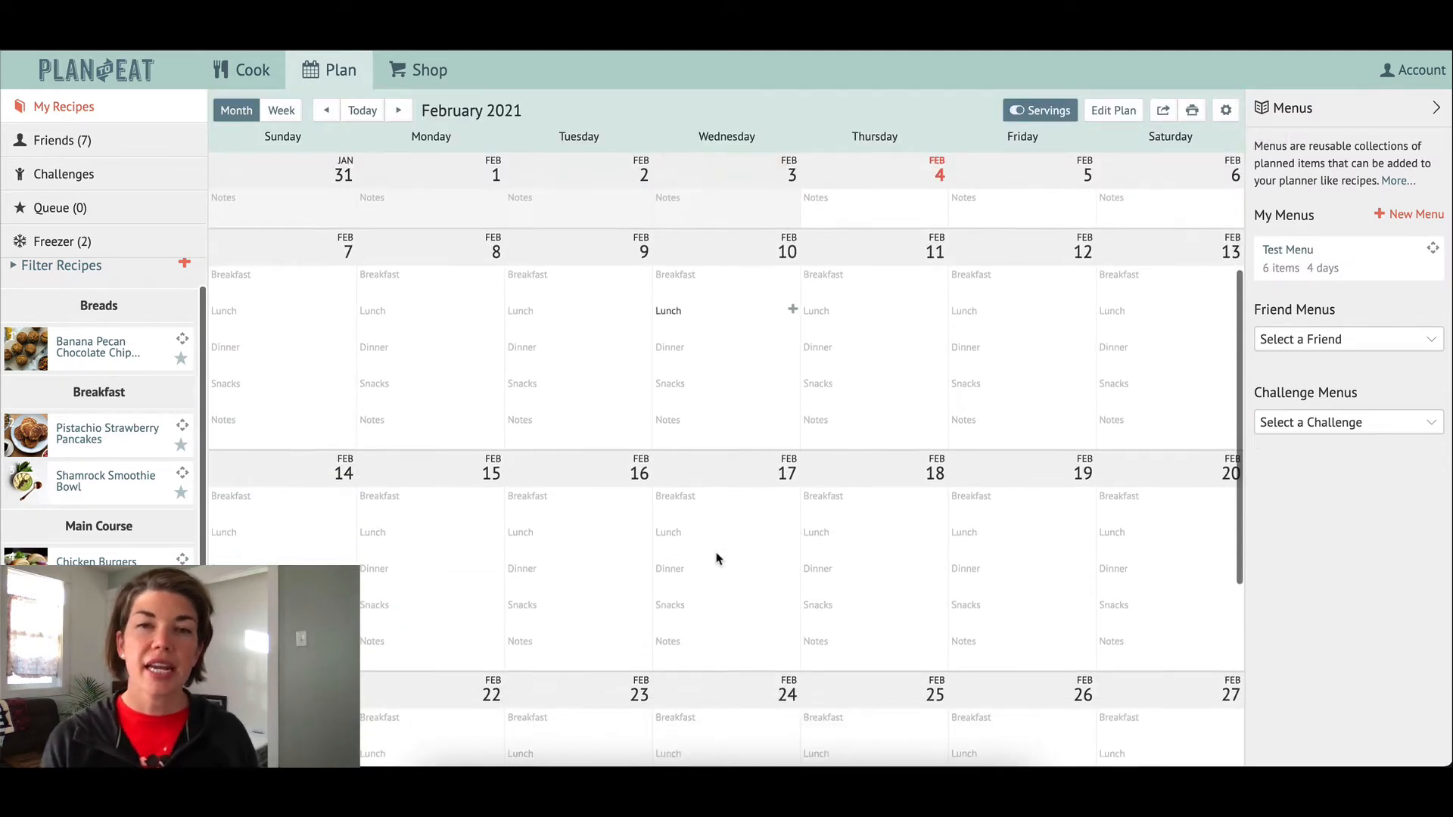
{"action": "left_click_drag", "start_coordinate": [1432, 248], "coordinate": [543, 311]}
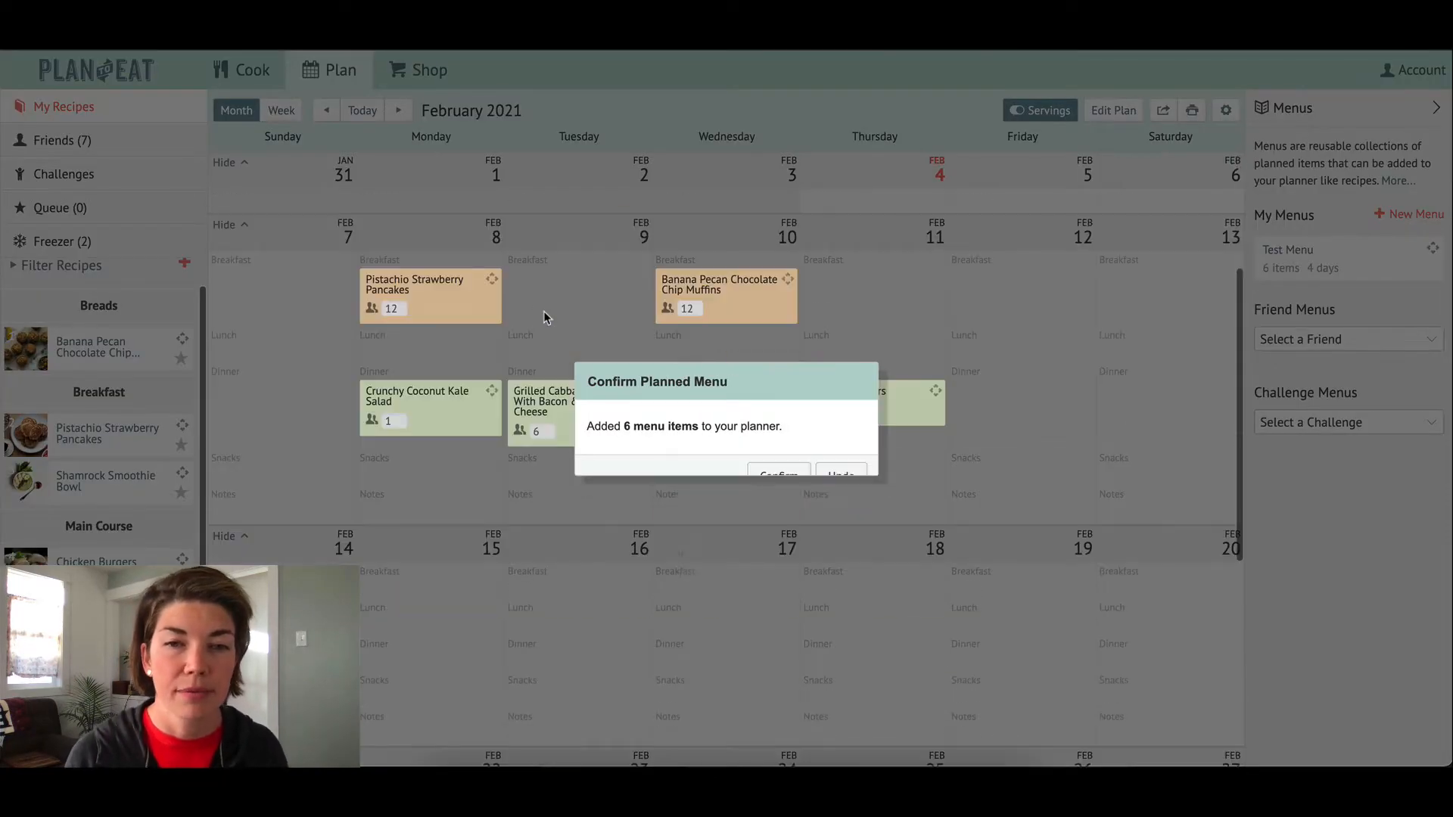
{"action": "left_click", "coordinate": [778, 476]}
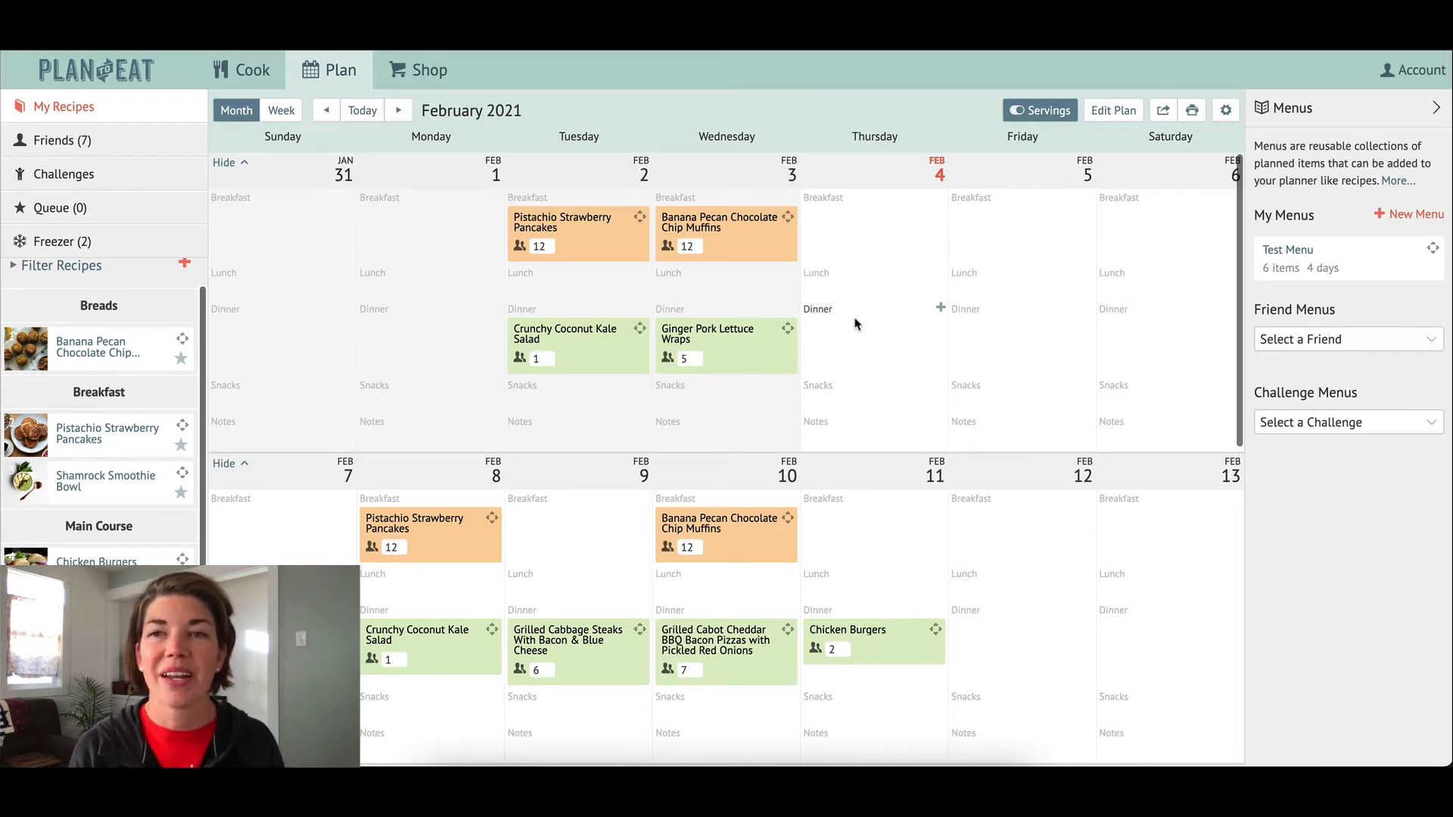
Step: Start a Save Menu action on the meal plan for Recipes, Ingredients & Notes in All Sections
{"action": "left_click", "coordinate": [1111, 111]}
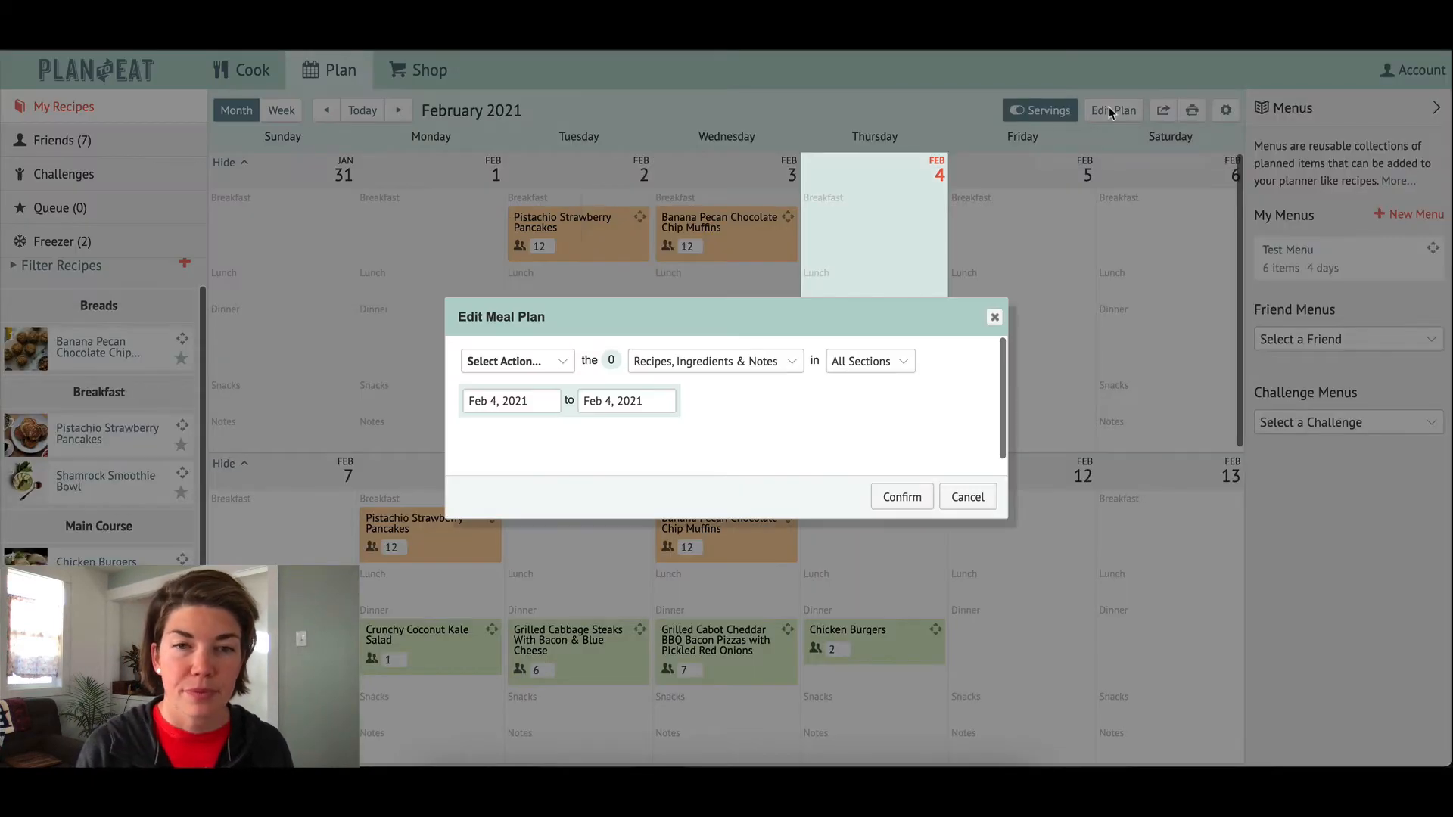
{"action": "left_click", "coordinate": [566, 366]}
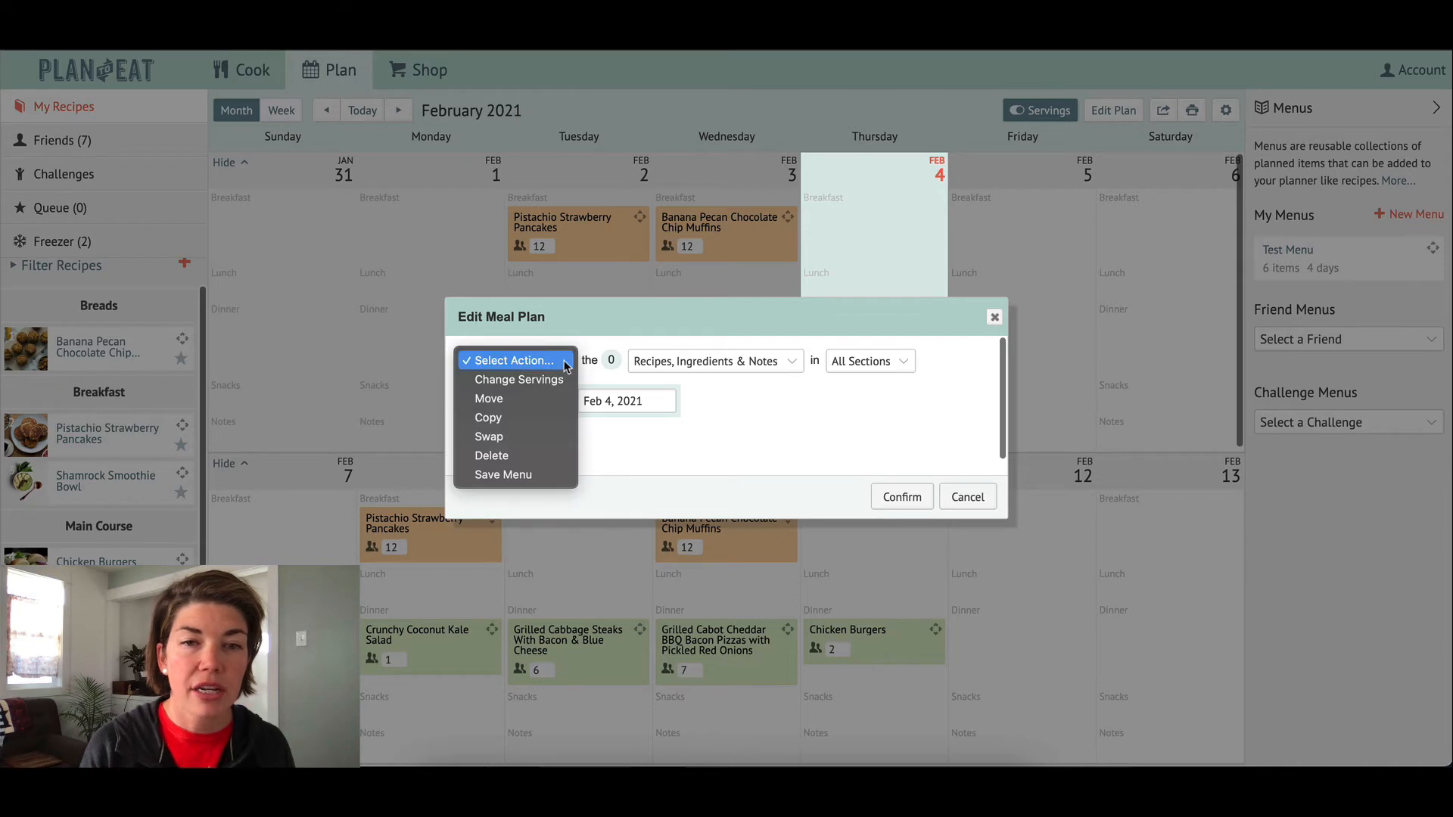
{"action": "left_click", "coordinate": [524, 475]}
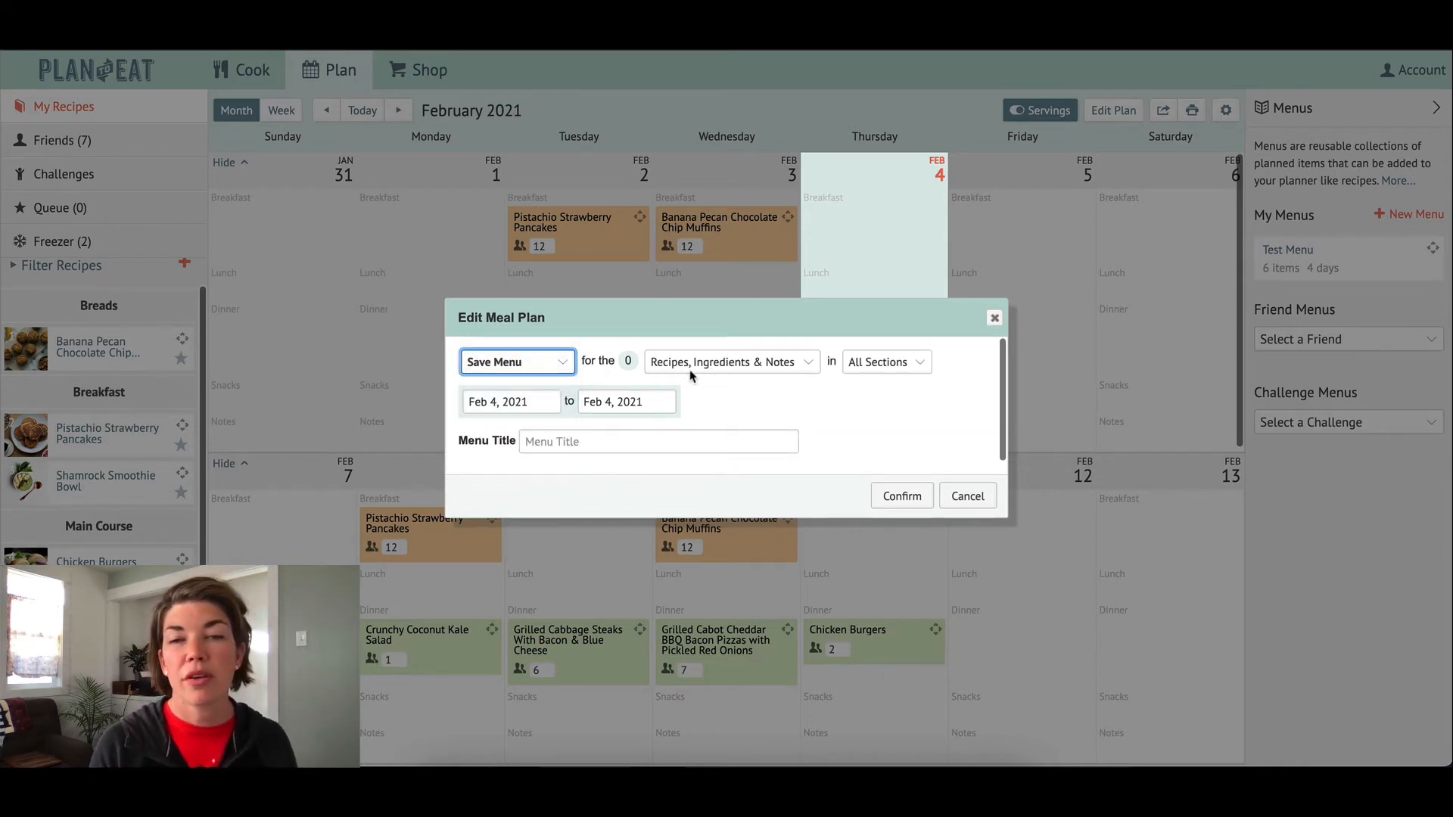
{"action": "left_click", "coordinate": [774, 360]}
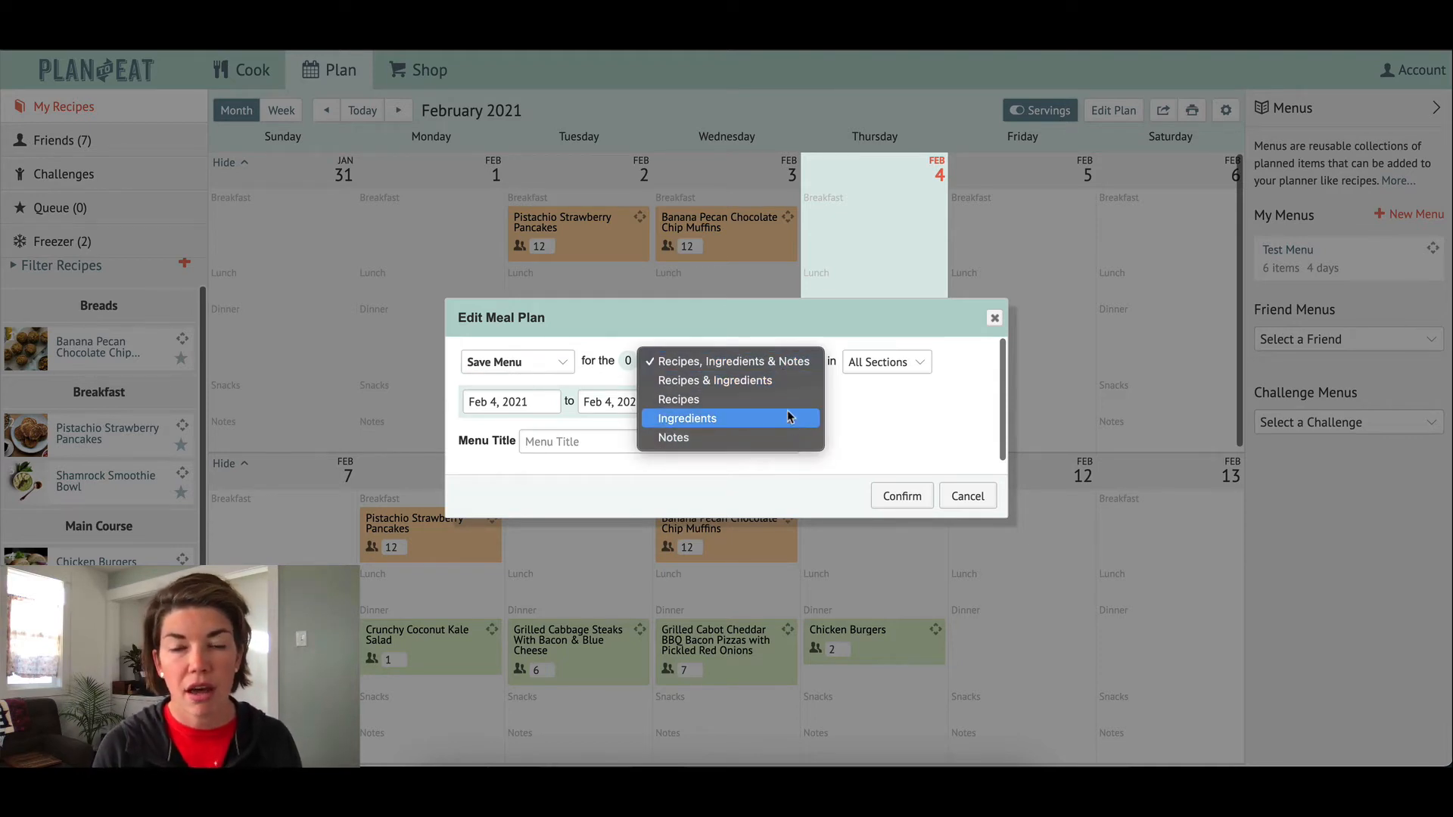
{"action": "left_click", "coordinate": [863, 418]}
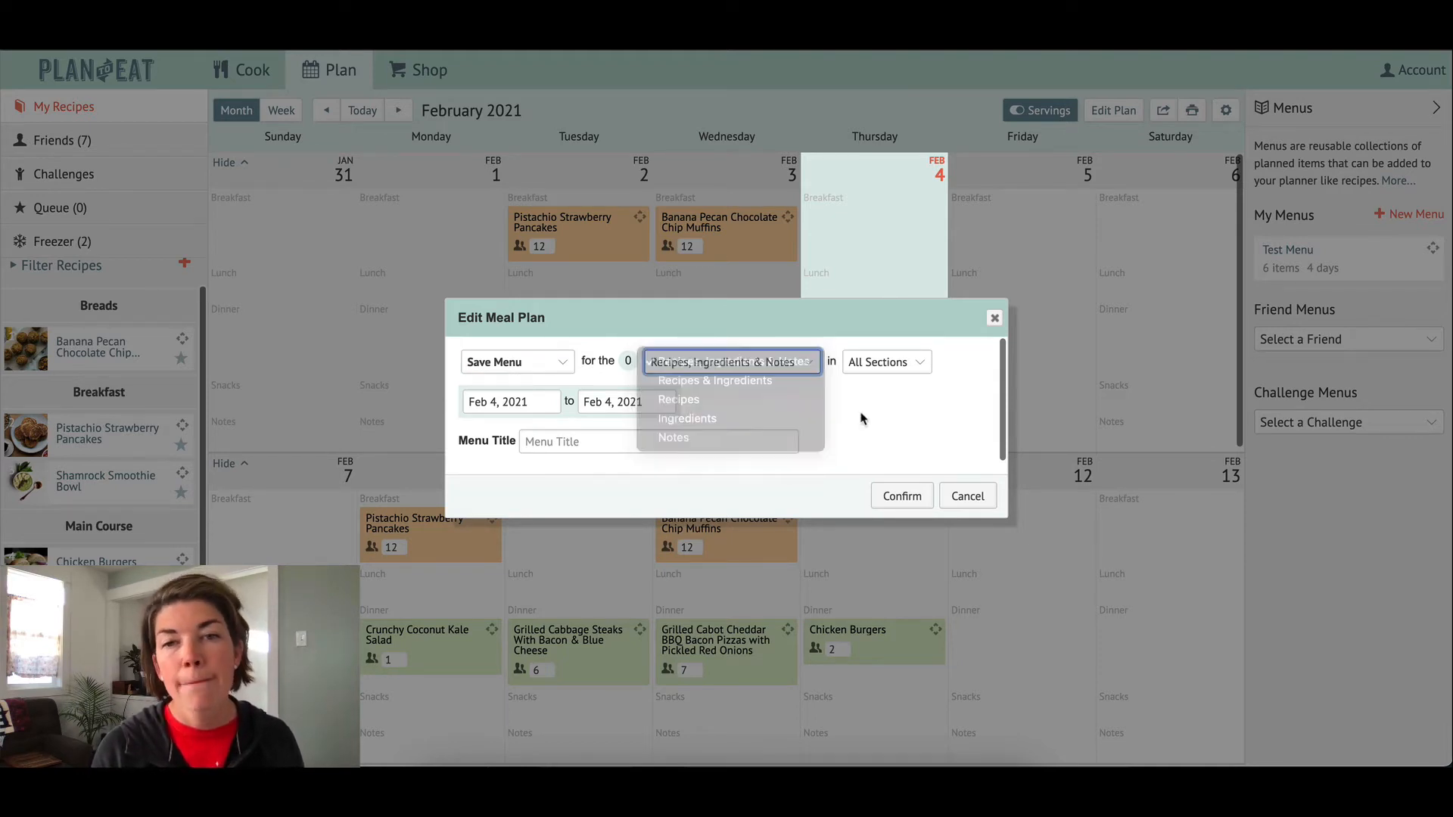
{"action": "left_click", "coordinate": [900, 365]}
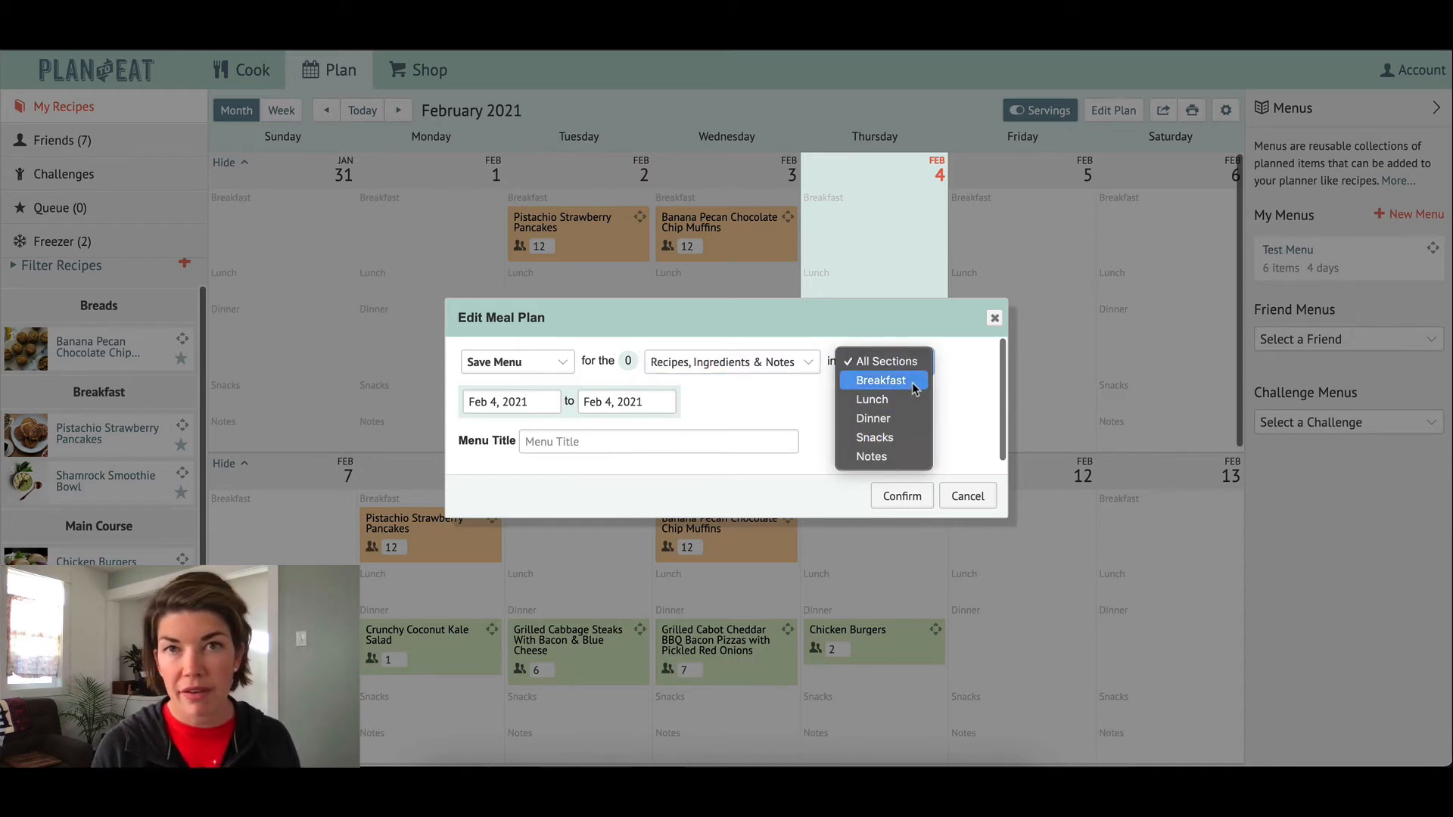
{"action": "left_click", "coordinate": [967, 412]}
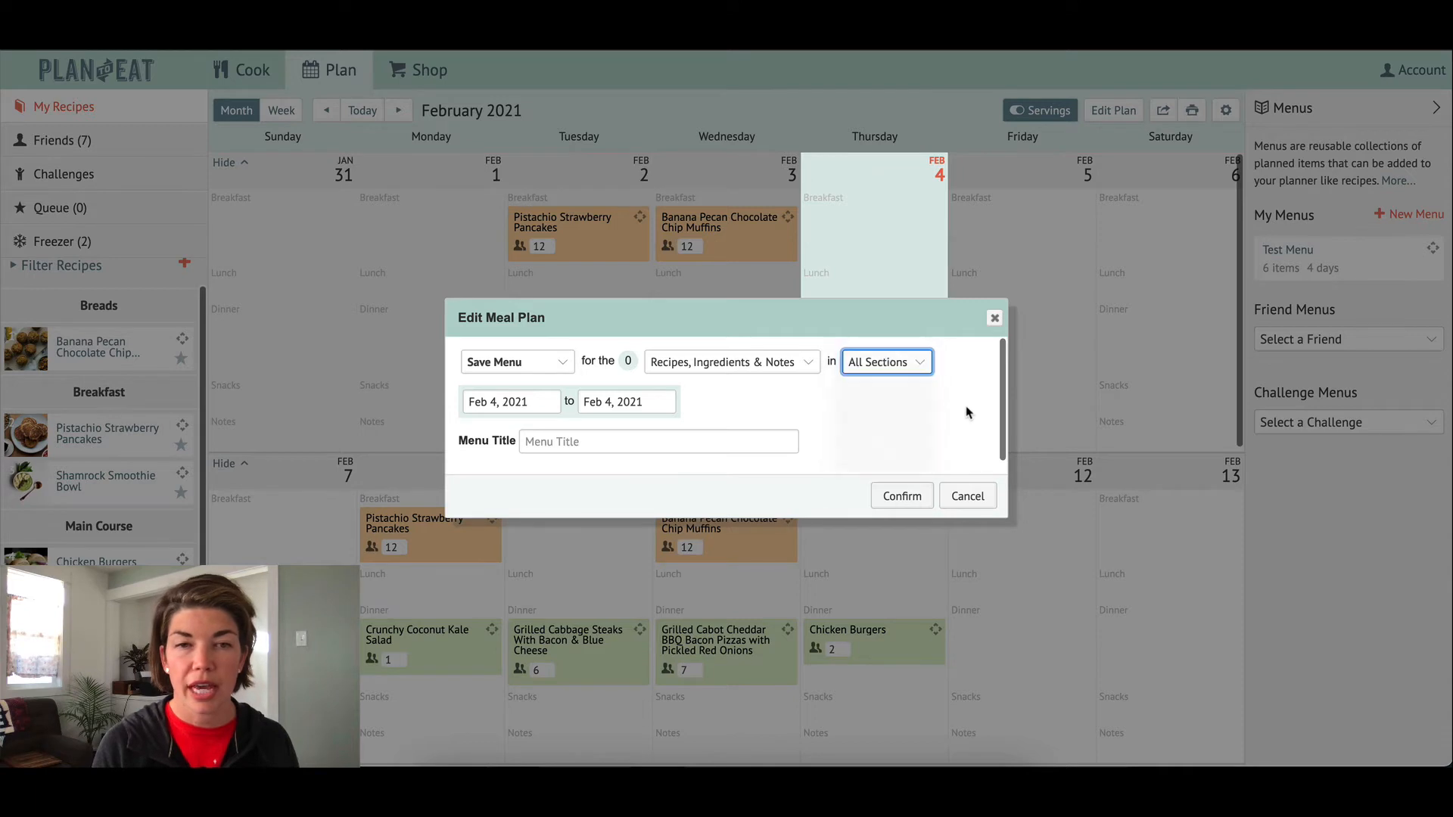
Step: Set the date range of the menu being saved to February 2 through February 3, 2021
{"action": "left_click", "coordinate": [498, 405]}
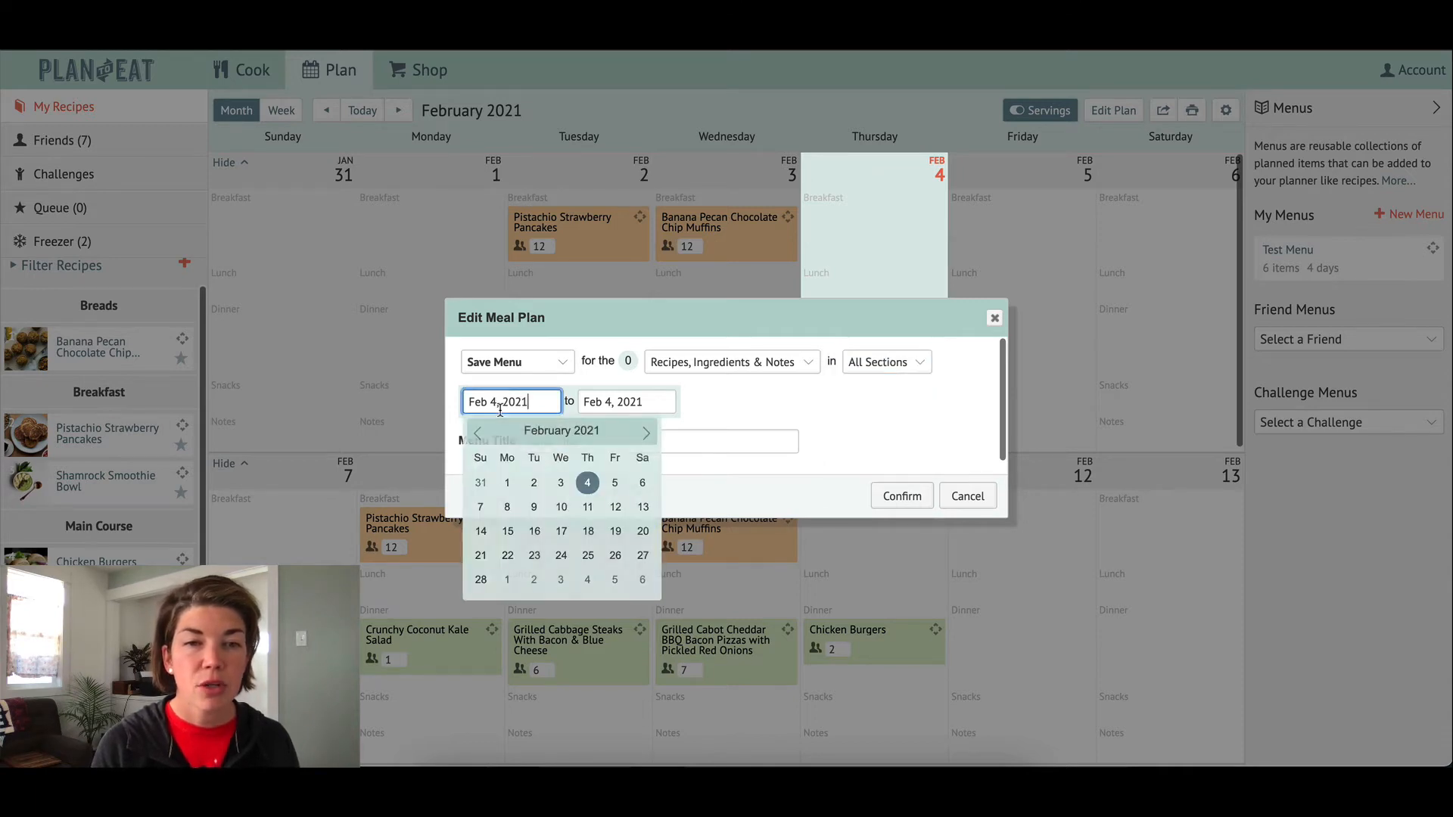
{"action": "left_click", "coordinate": [534, 482]}
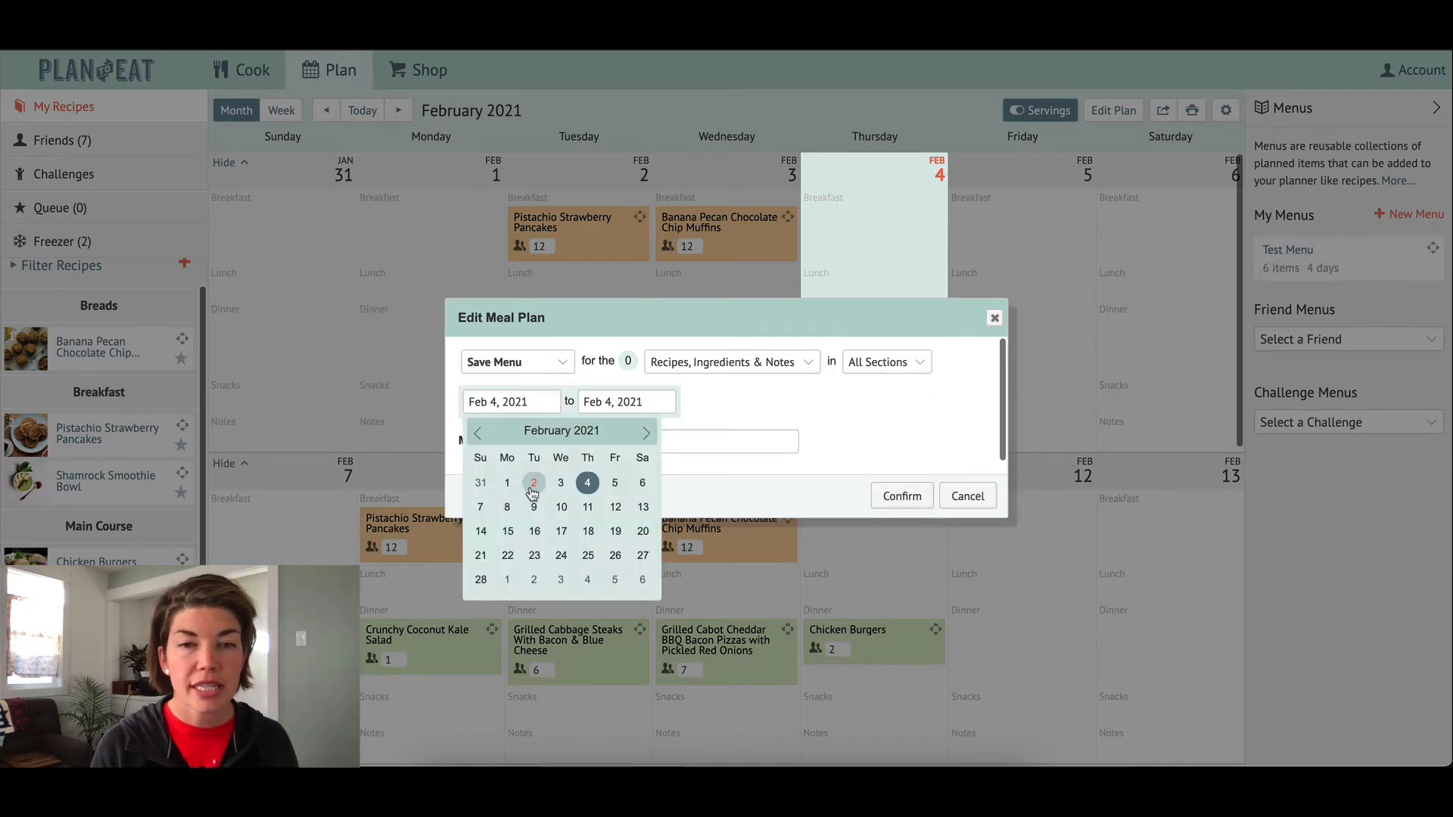
{"action": "left_click", "coordinate": [620, 401]}
{"action": "left_click", "coordinate": [667, 482]}
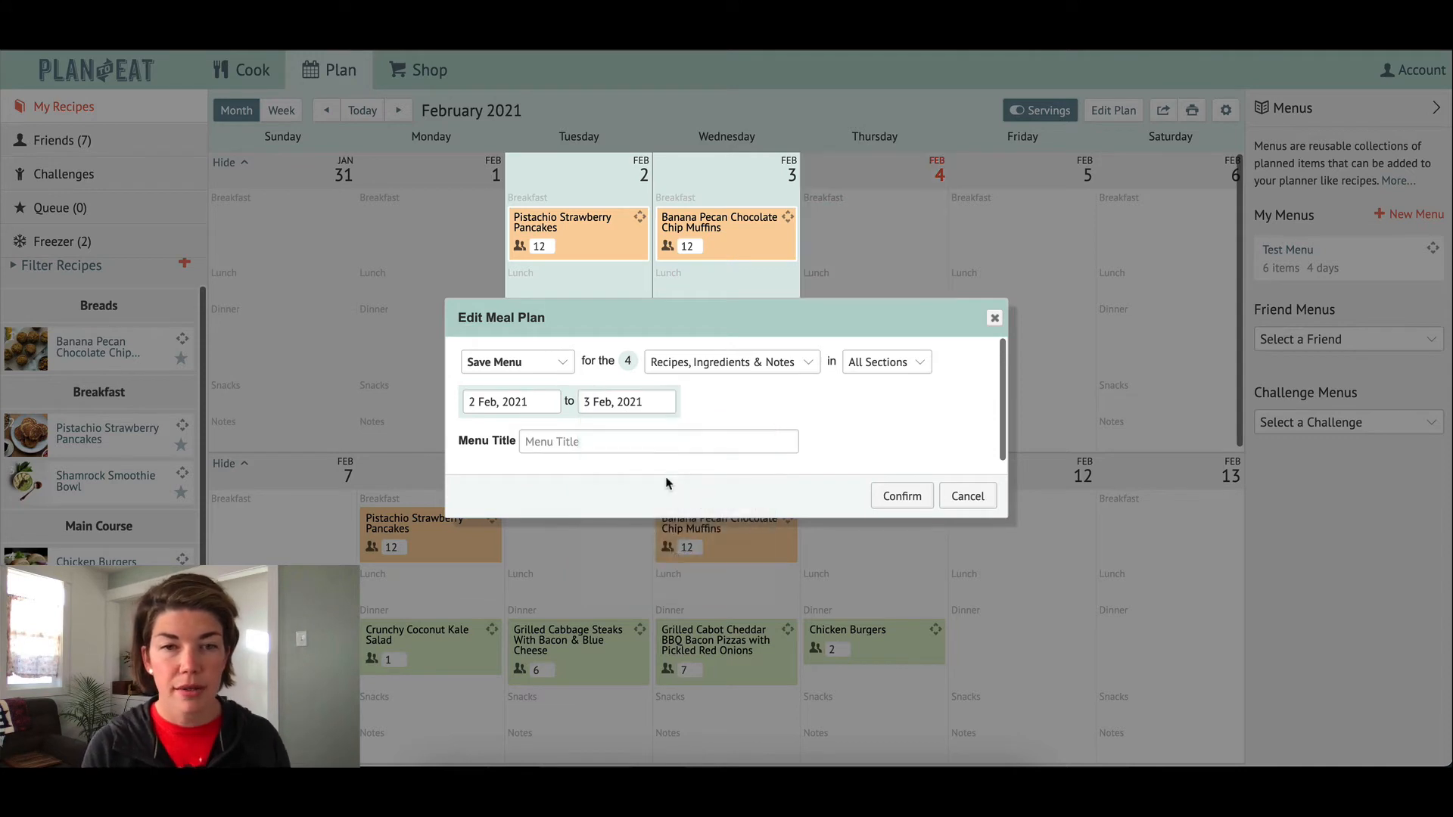
Step: Title the menu Test Menu 2, save it from the planned dates, and return to the planner
{"action": "left_click", "coordinate": [566, 445]}
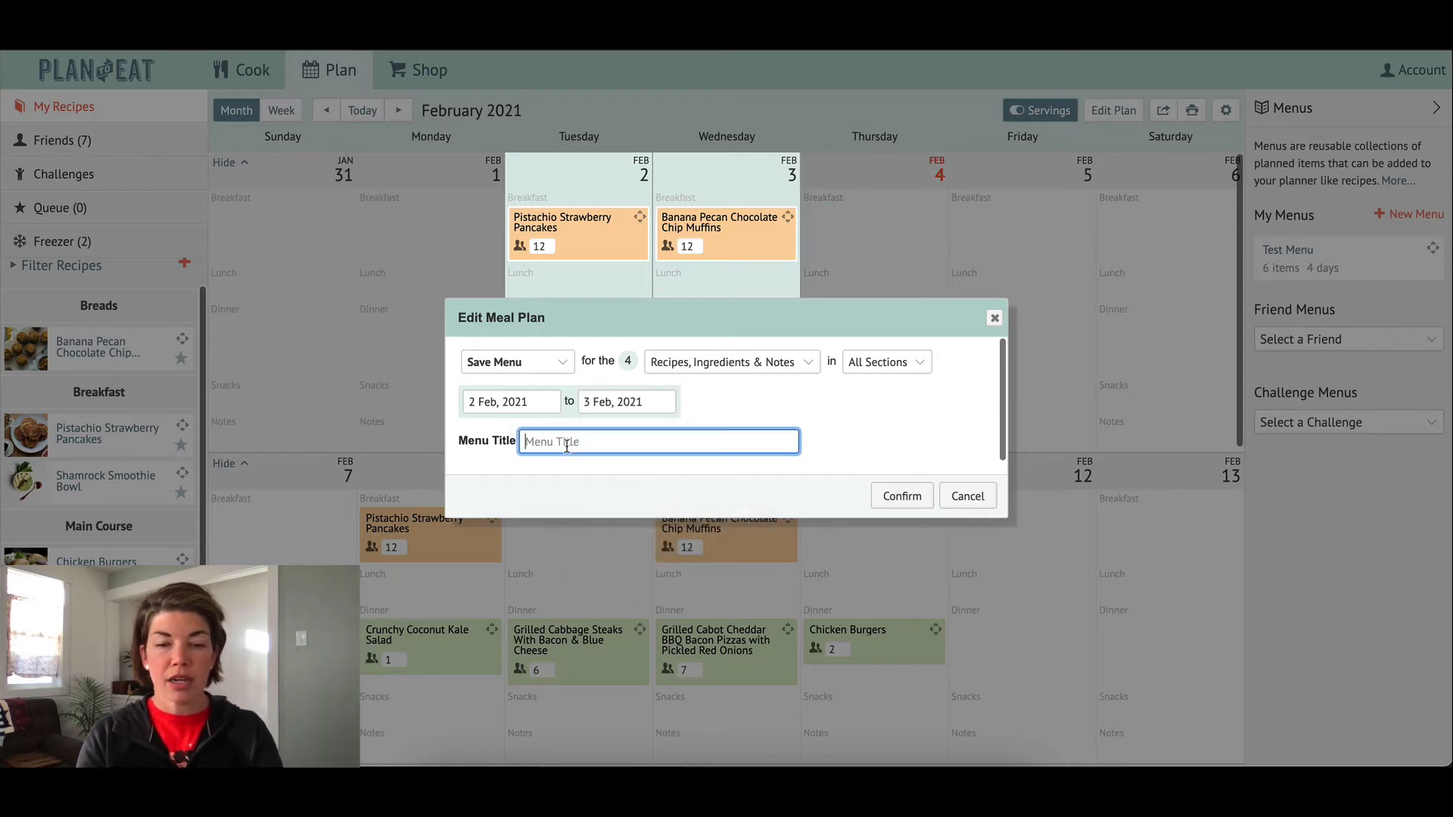
{"action": "type", "text": "Test Men"}
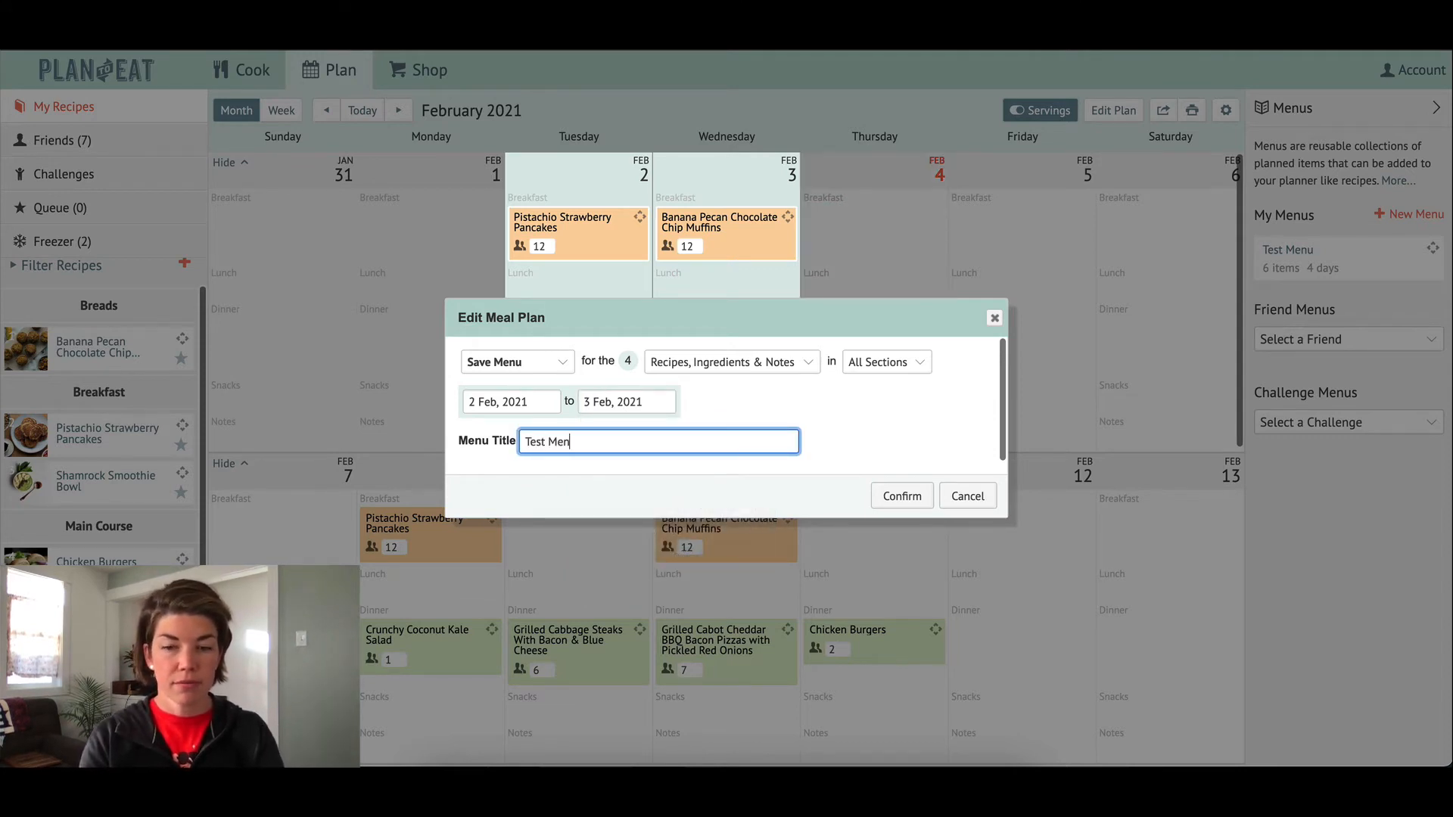
{"action": "type", "text": "u 2"}
{"action": "left_click", "coordinate": [913, 501]}
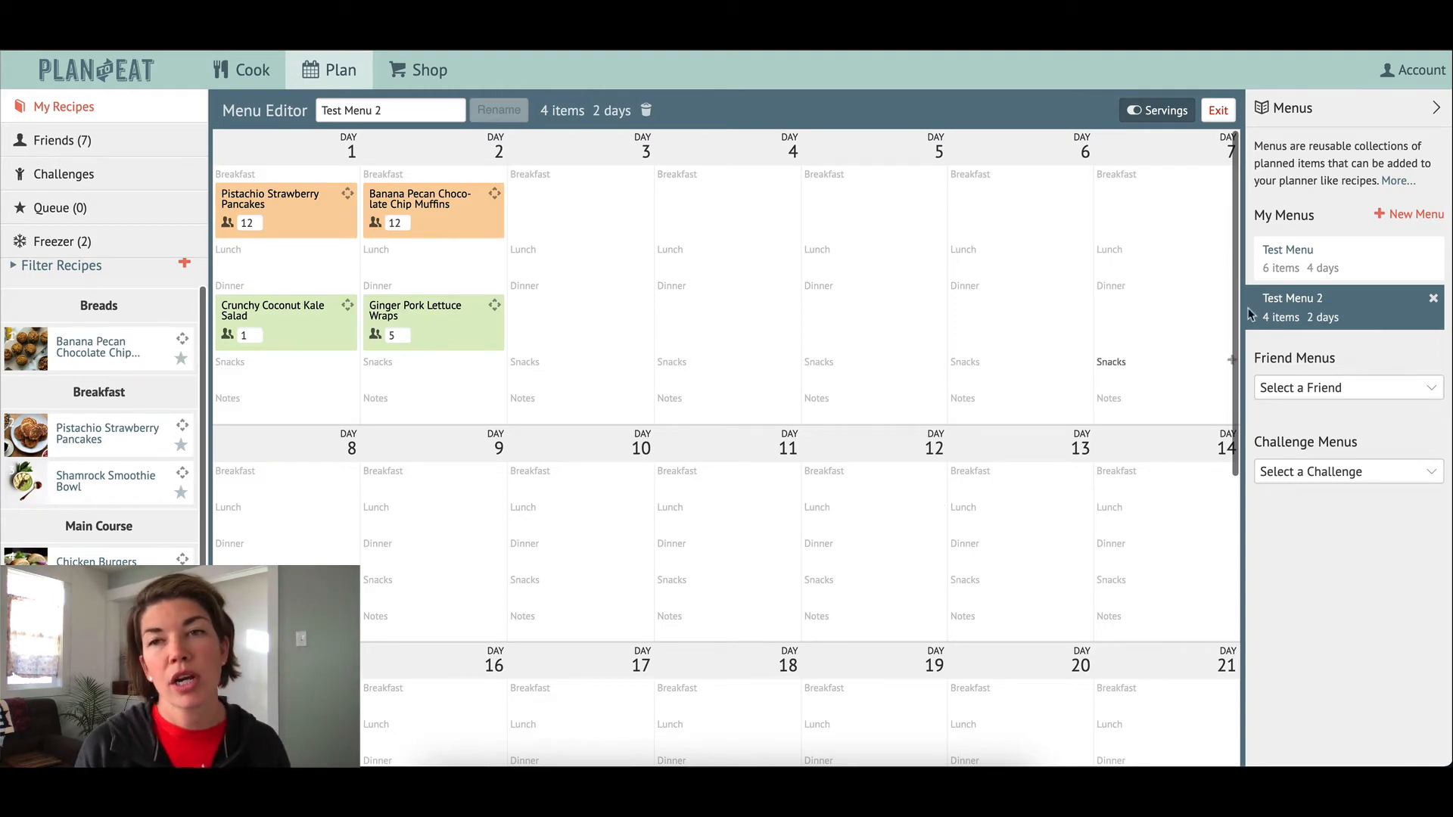
{"action": "left_click", "coordinate": [1218, 111]}
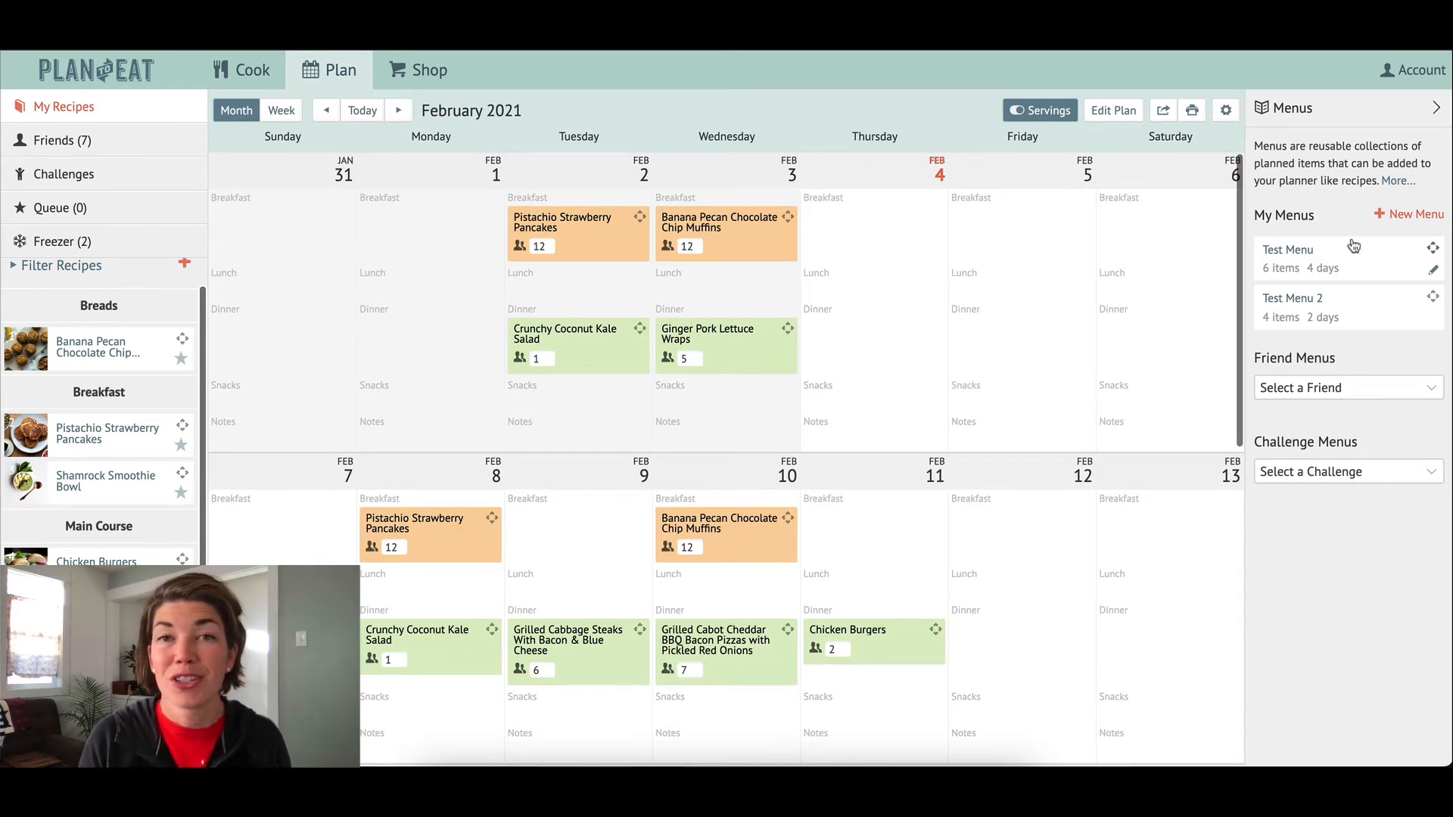
Step: List the shared menus of the friend who has five menus, with the mid-February weeks in view
{"action": "scroll", "coordinate": [942, 407], "scroll_direction": "down", "scroll_amount": 4}
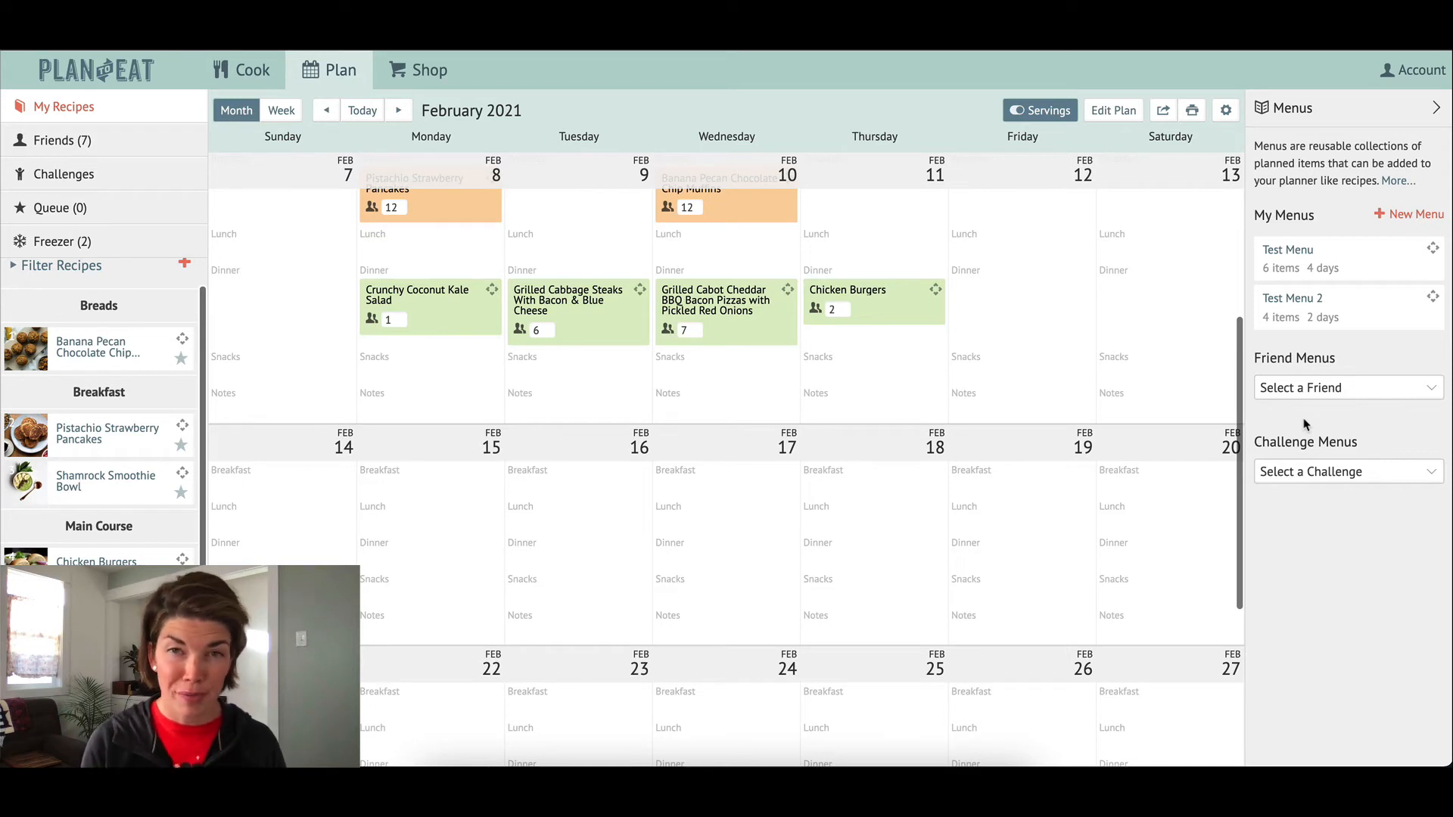
{"action": "left_click", "coordinate": [1307, 392]}
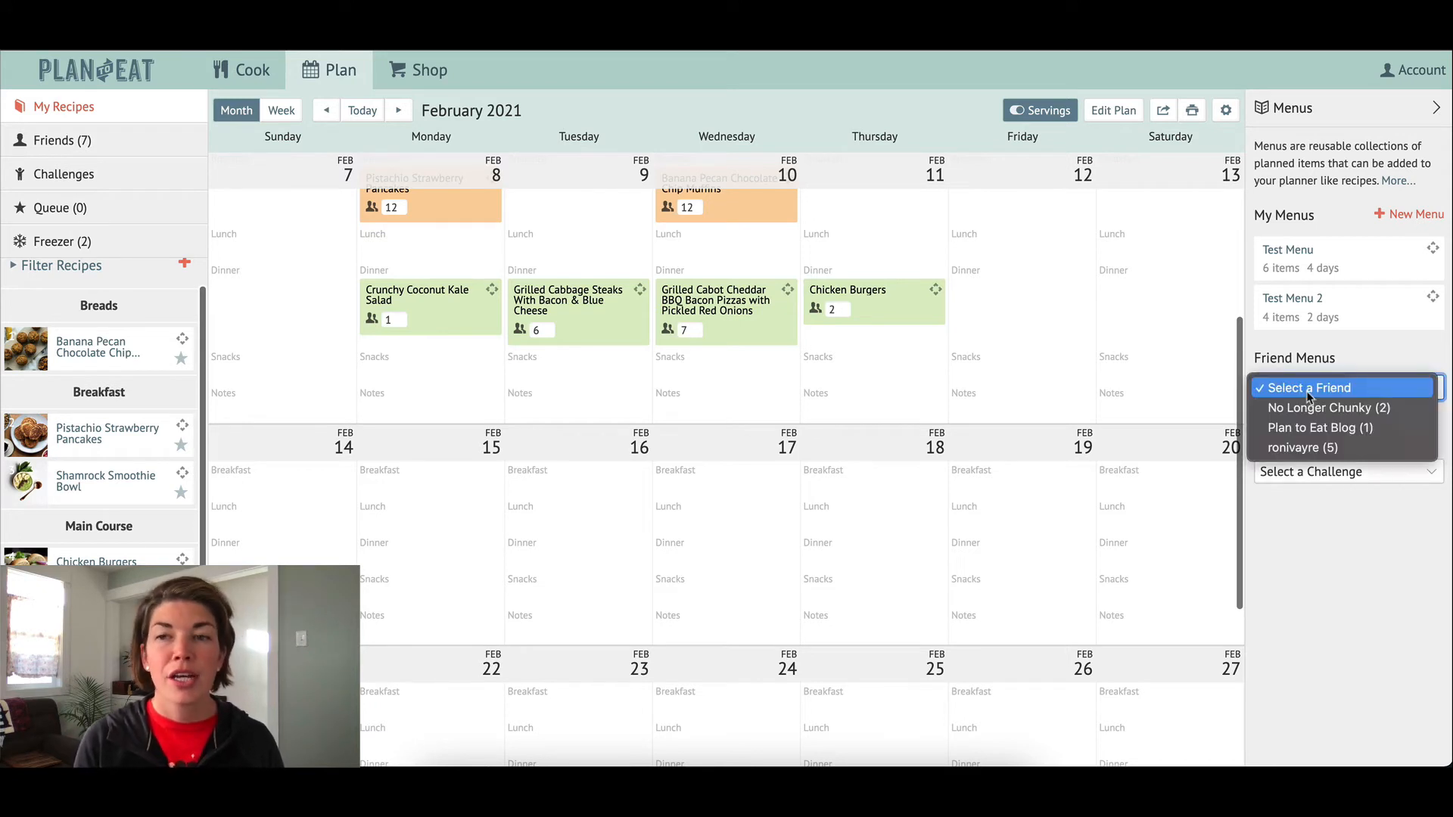
{"action": "left_click", "coordinate": [1302, 447]}
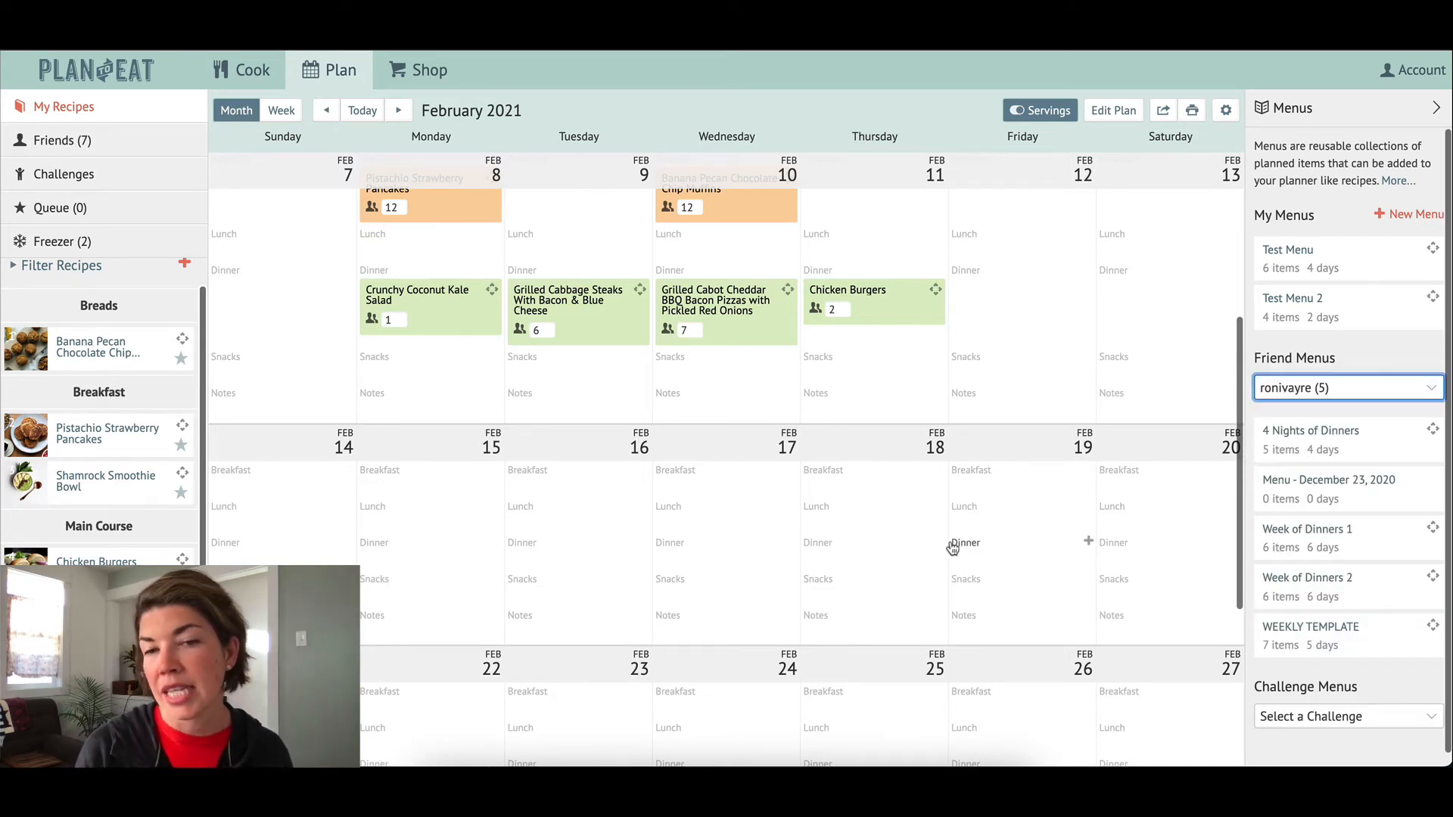
{"action": "scroll", "coordinate": [954, 549], "scroll_direction": "down", "scroll_amount": 3}
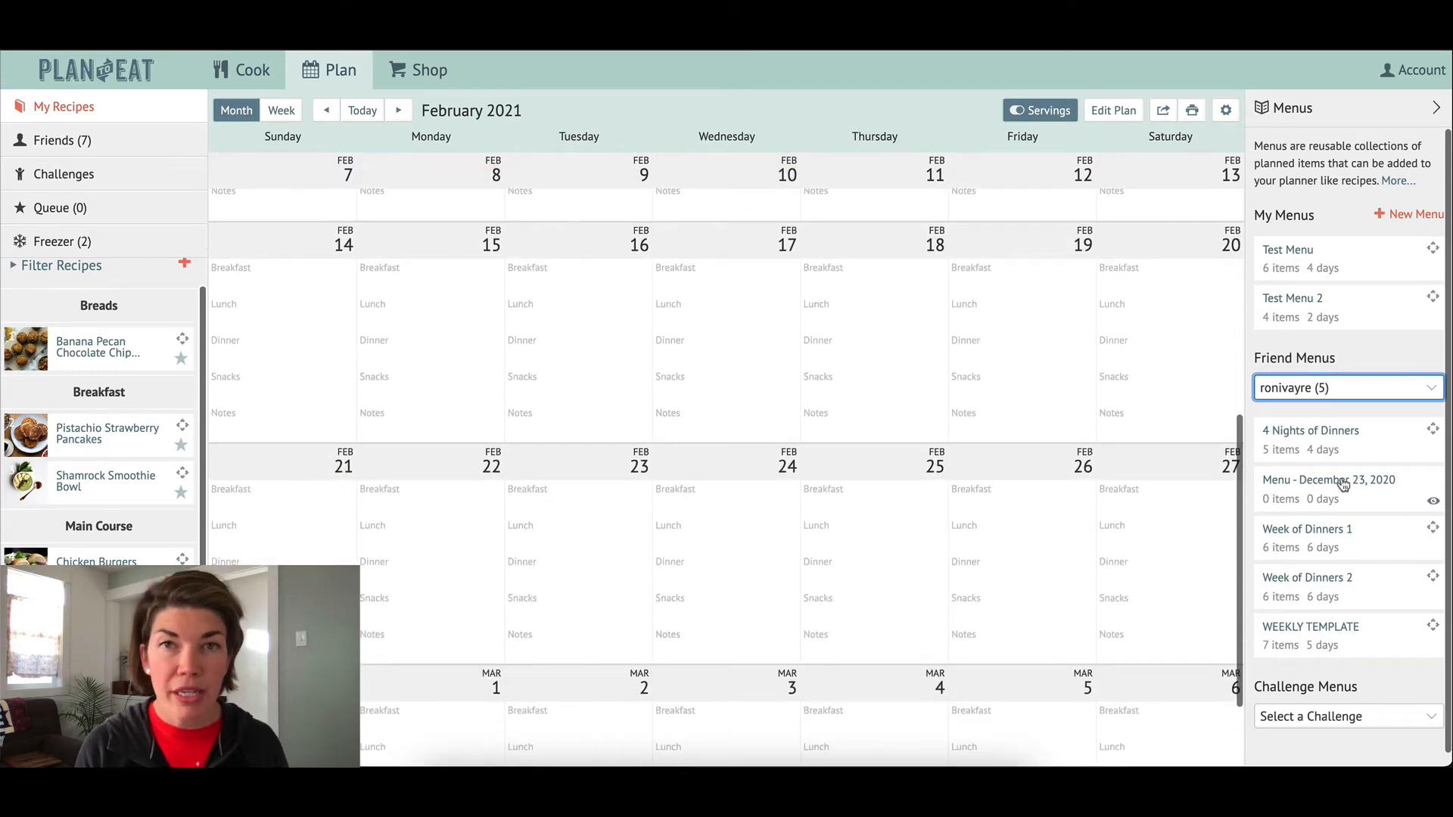
Step: Preview the friend's shared menu Week of Dinners 2 and exit back to the planner
{"action": "left_click", "coordinate": [1350, 596]}
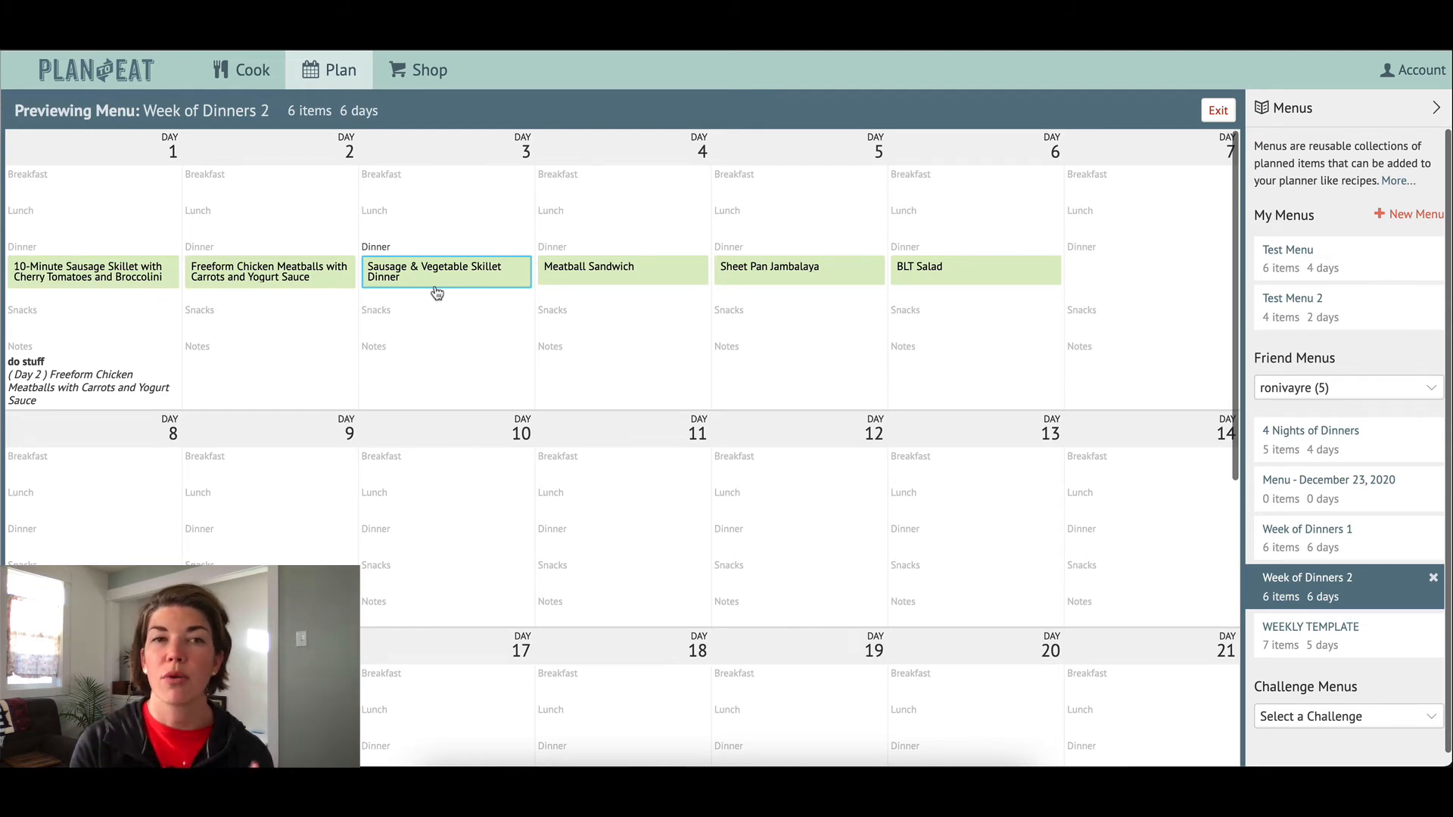
{"action": "right_click", "coordinate": [1211, 121]}
{"action": "key", "text": "Escape"}
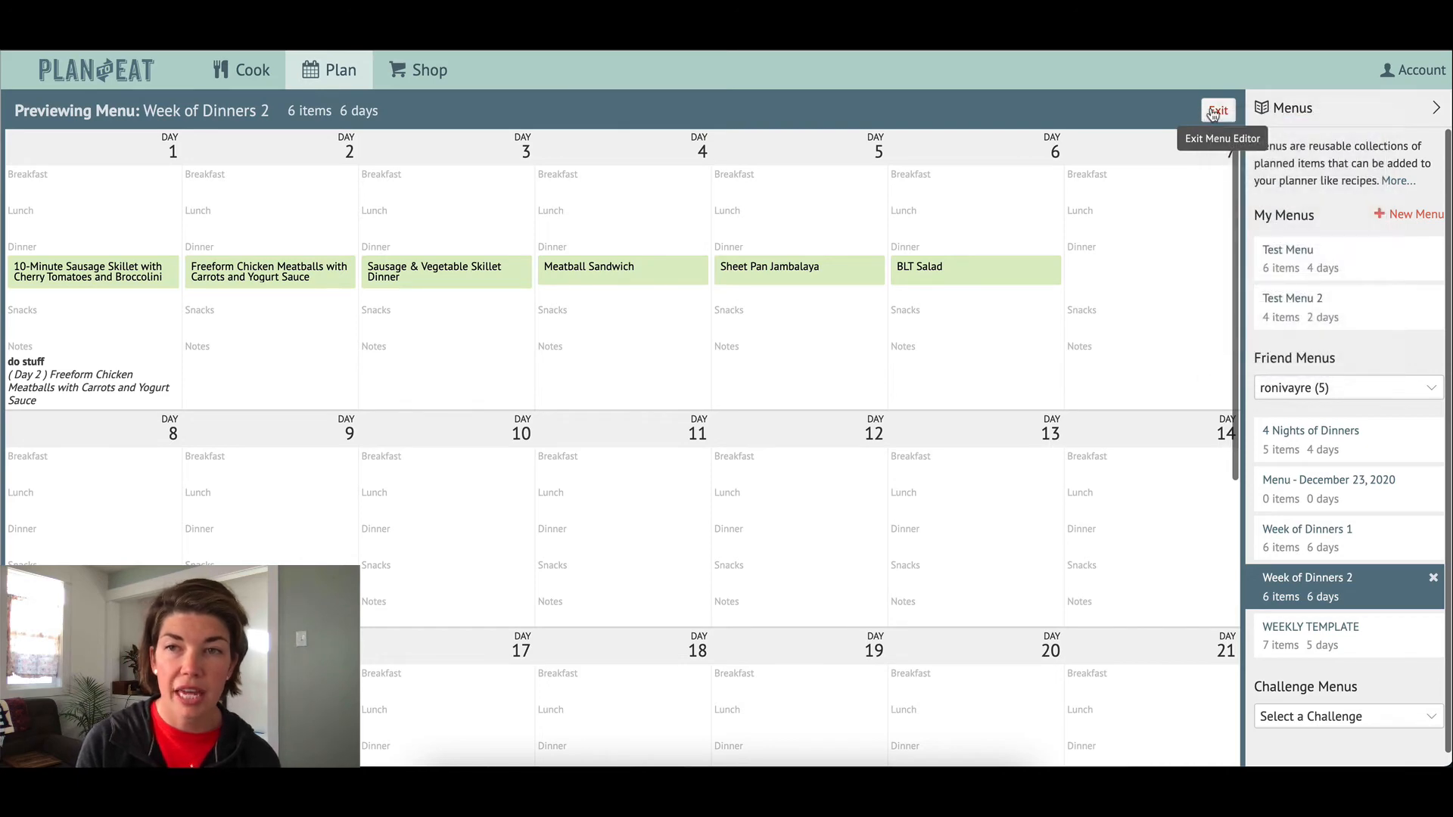
{"action": "left_click", "coordinate": [1214, 113]}
Step: Add the friend's Week of Dinners 2 menu to the planner starting on Sunday, February 14
{"action": "scroll", "coordinate": [747, 529], "scroll_direction": "down", "scroll_amount": 6}
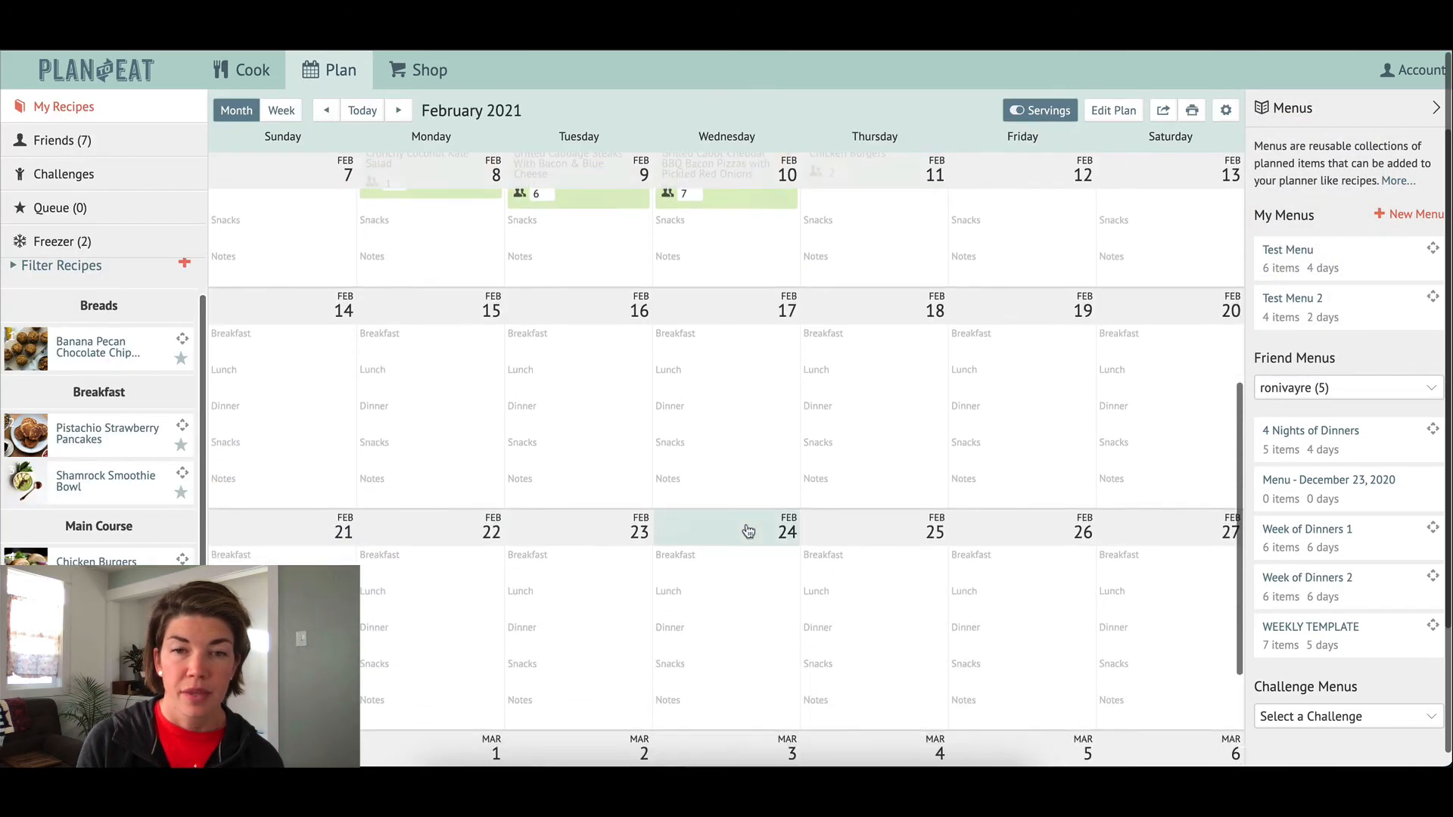
{"action": "left_click_drag", "start_coordinate": [1329, 573], "coordinate": [341, 394]}
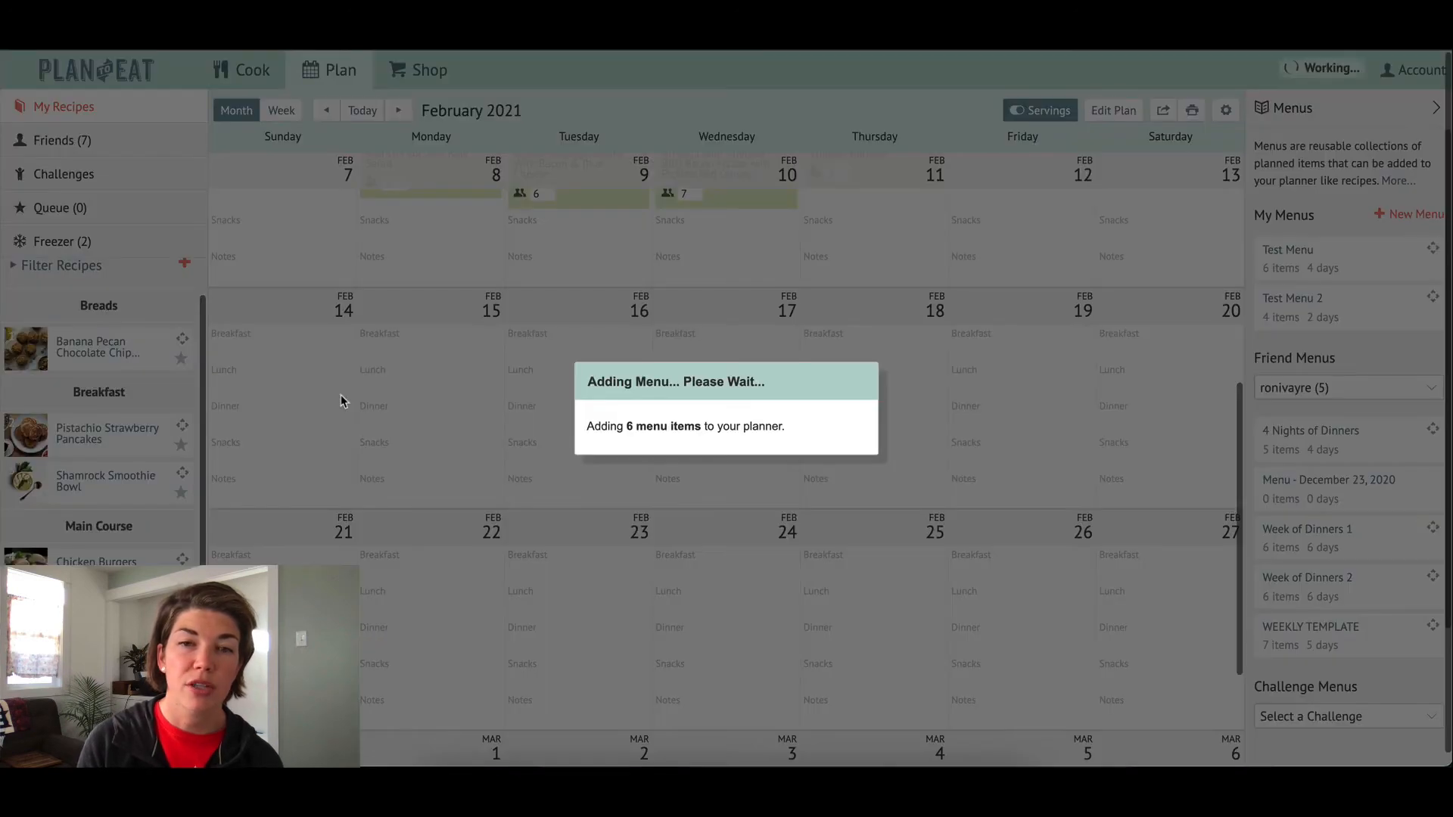
{"action": "left_click", "coordinate": [791, 475]}
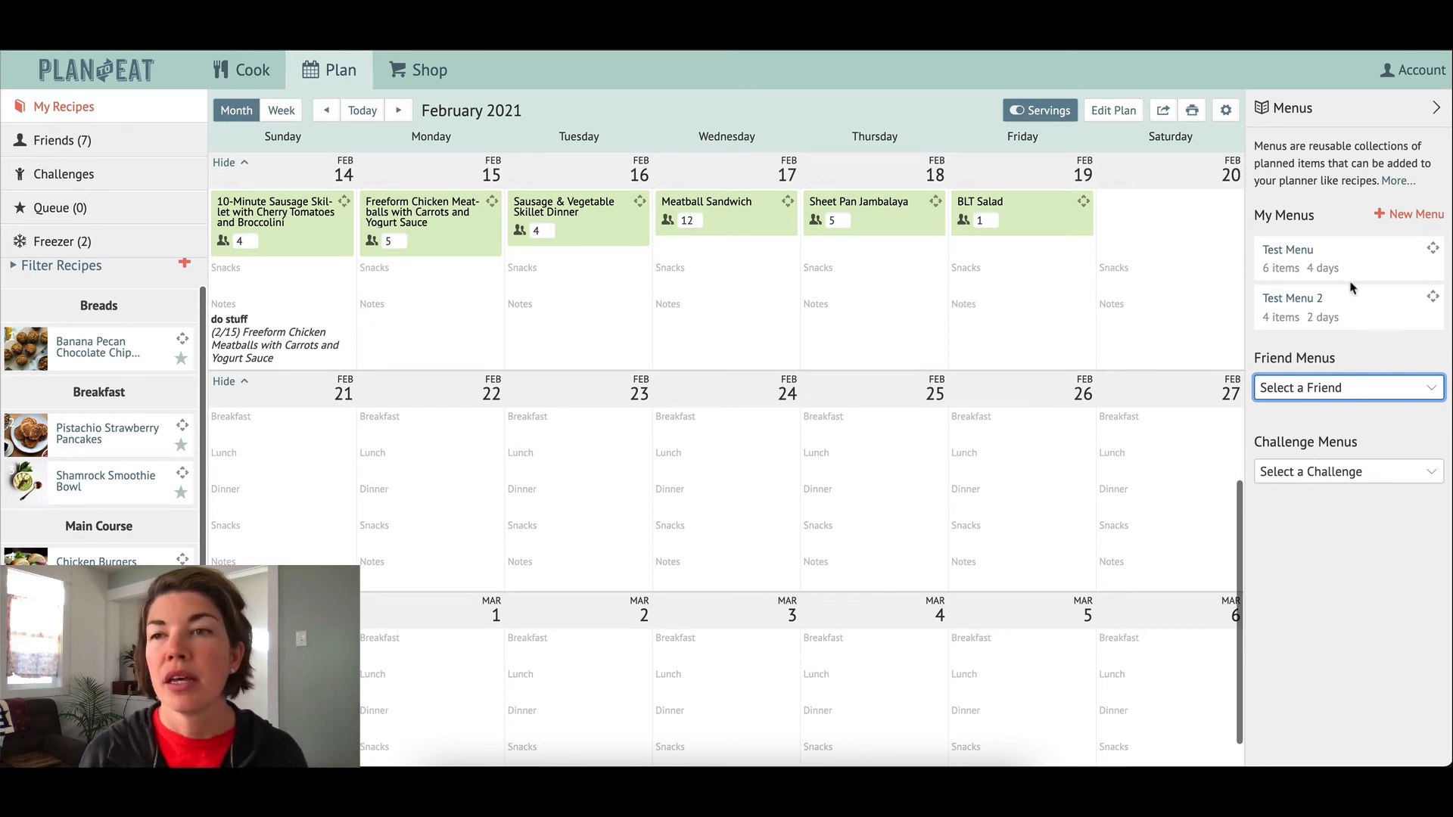
Step: Create a new empty menu and rename it weekly template
{"action": "left_click", "coordinate": [1419, 221]}
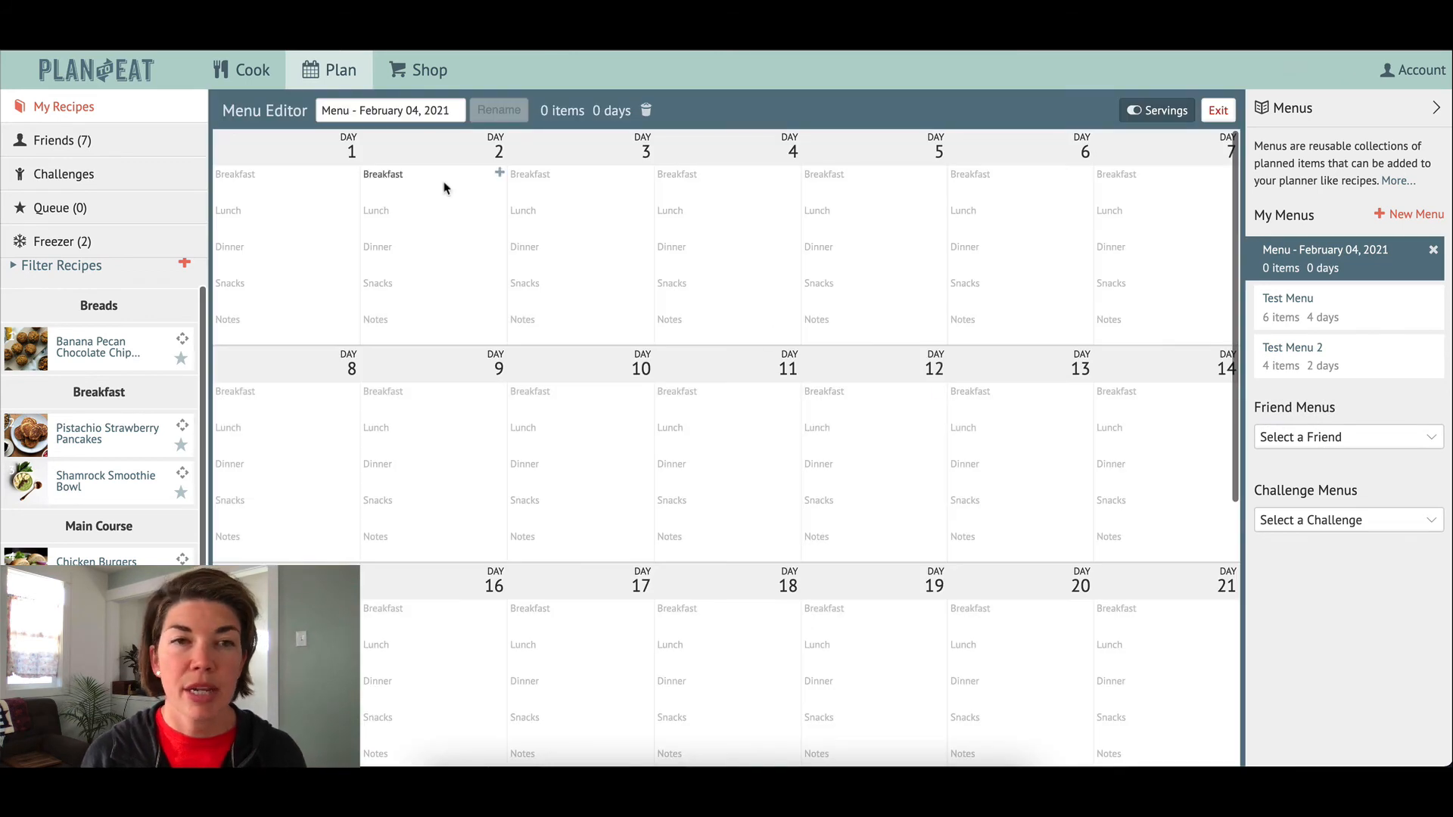
{"action": "triple_click", "coordinate": [413, 108]}
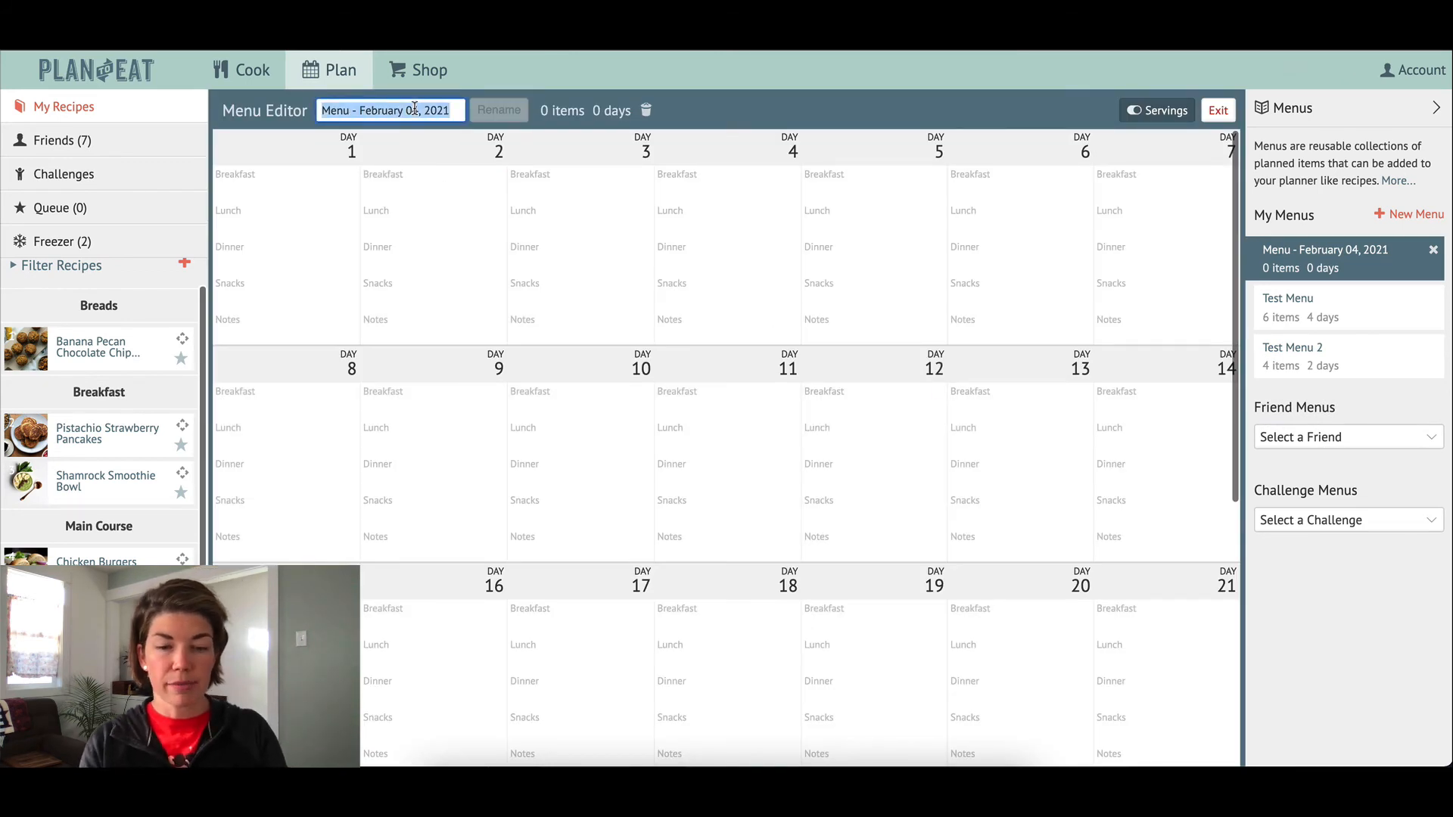
{"action": "type", "text": "weekly te"}
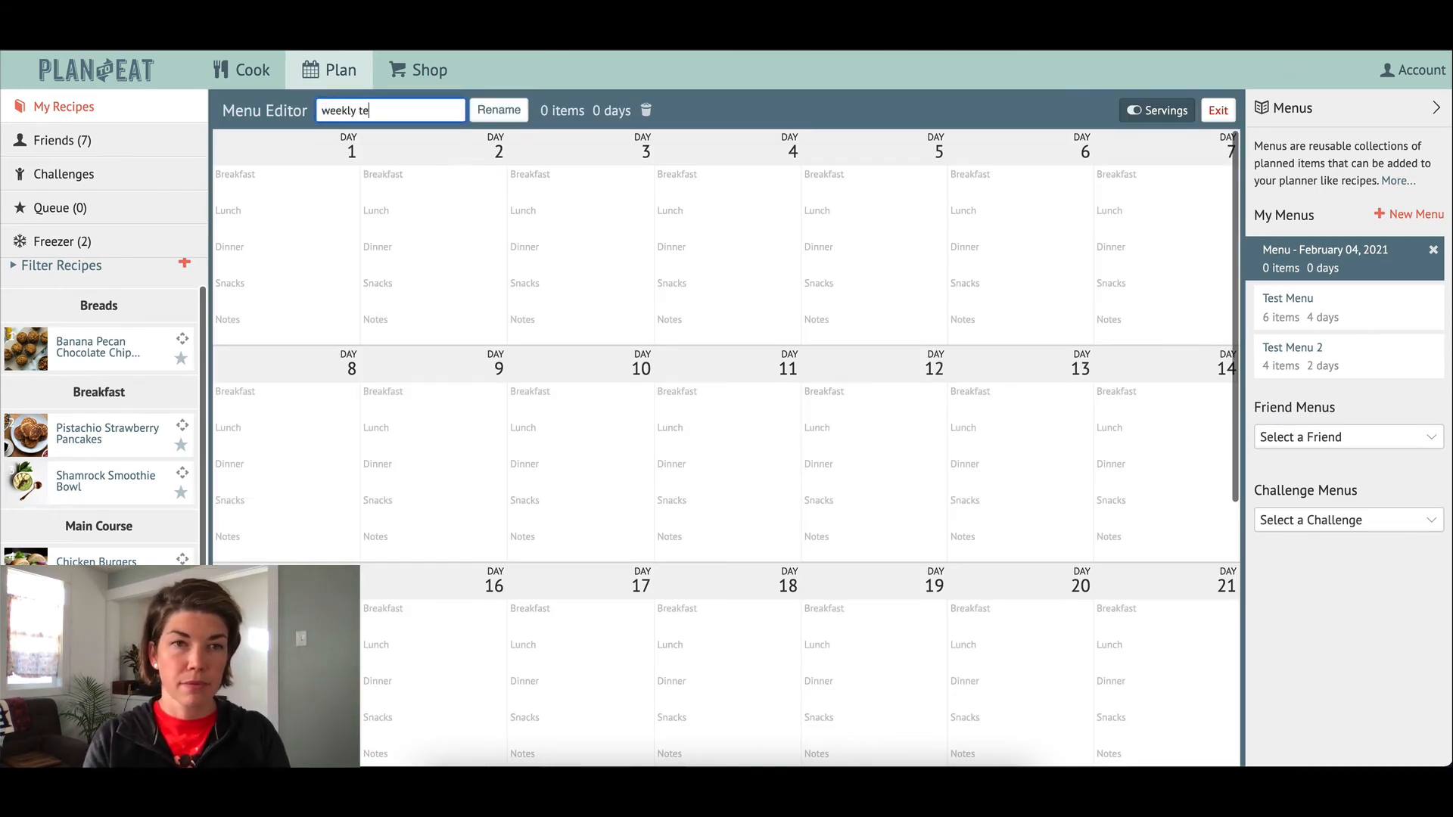
{"action": "type", "text": "mplate"}
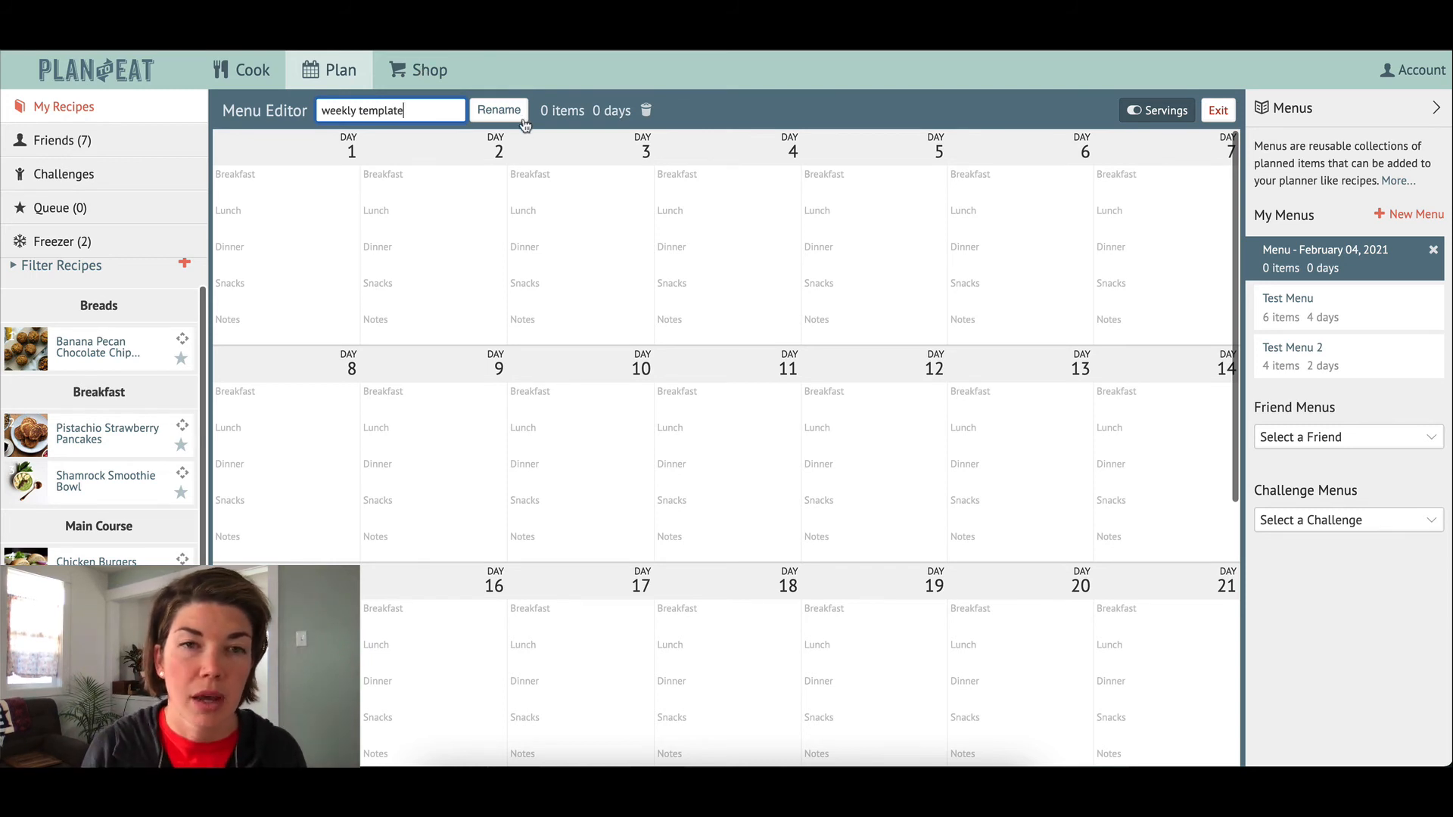
{"action": "left_click", "coordinate": [516, 115]}
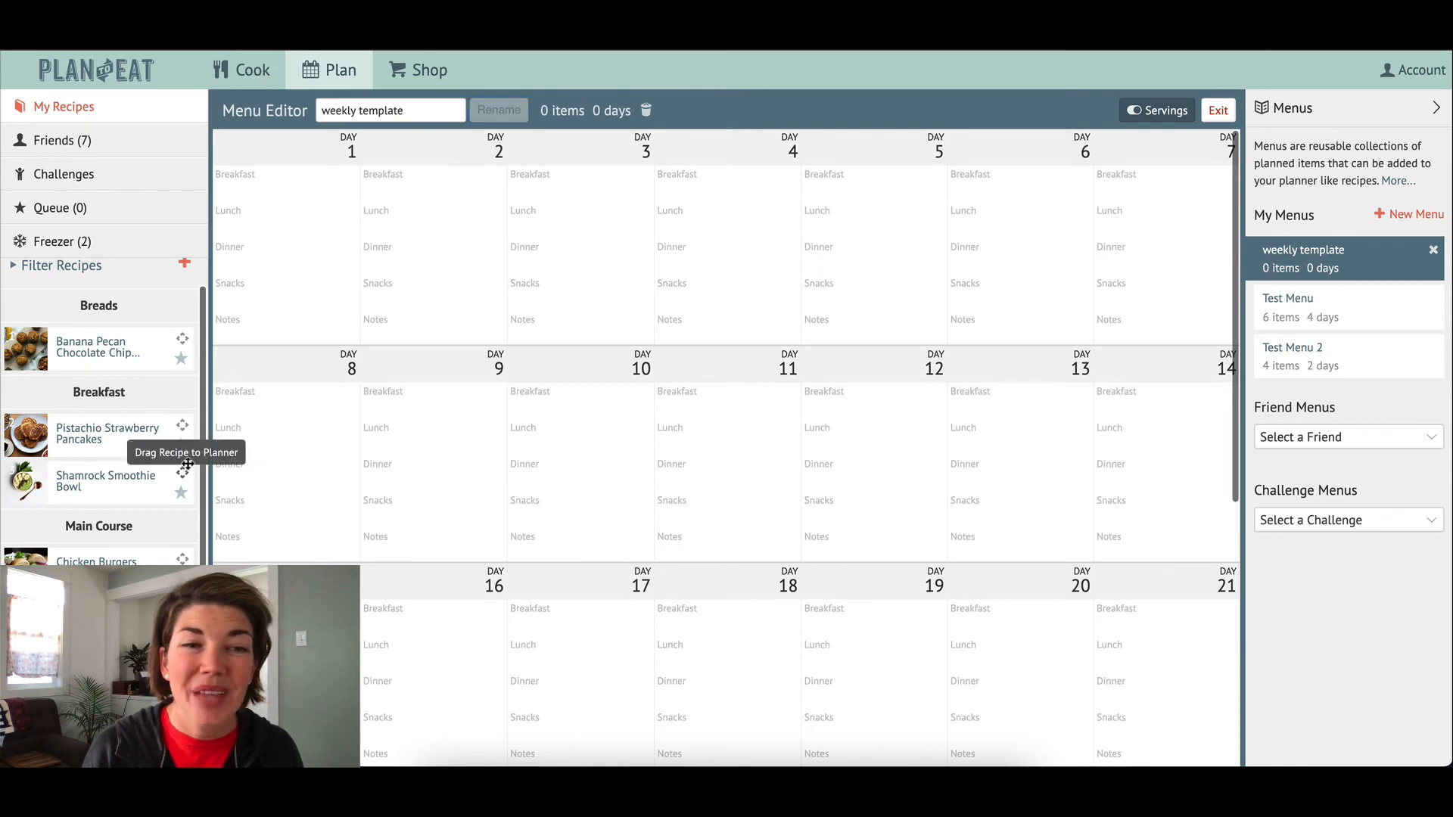
Step: Add the Shamrock Smoothie Bowl recipe to breakfast on Days 1 through 5 of the menu
{"action": "left_click_drag", "start_coordinate": [182, 473], "coordinate": [344, 193]}
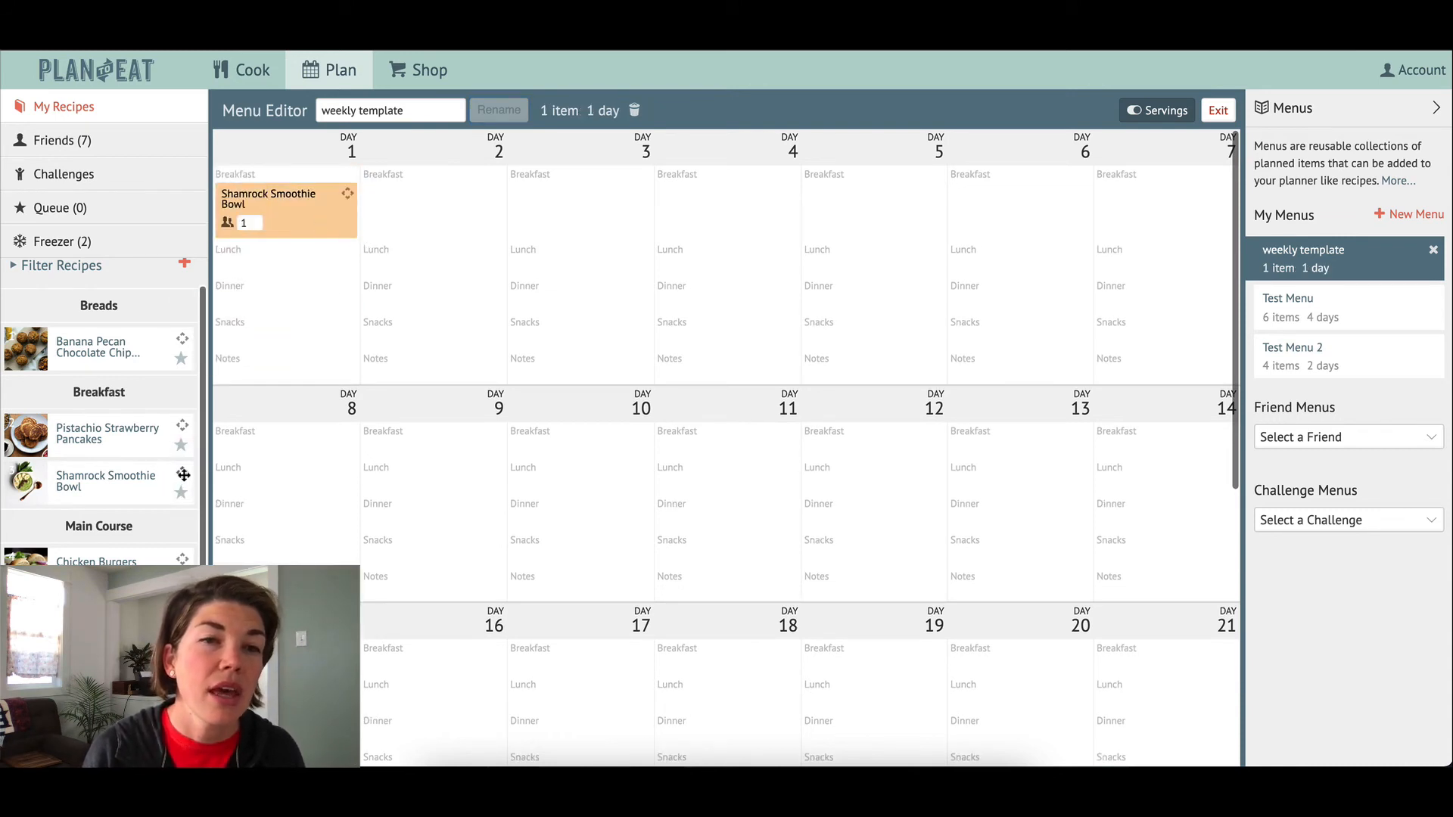
{"action": "left_click_drag", "start_coordinate": [182, 473], "coordinate": [428, 195]}
{"action": "left_click_drag", "start_coordinate": [181, 475], "coordinate": [605, 208]}
{"action": "left_click_drag", "start_coordinate": [180, 477], "coordinate": [783, 203]}
{"action": "left_click_drag", "start_coordinate": [182, 469], "coordinate": [871, 198]}
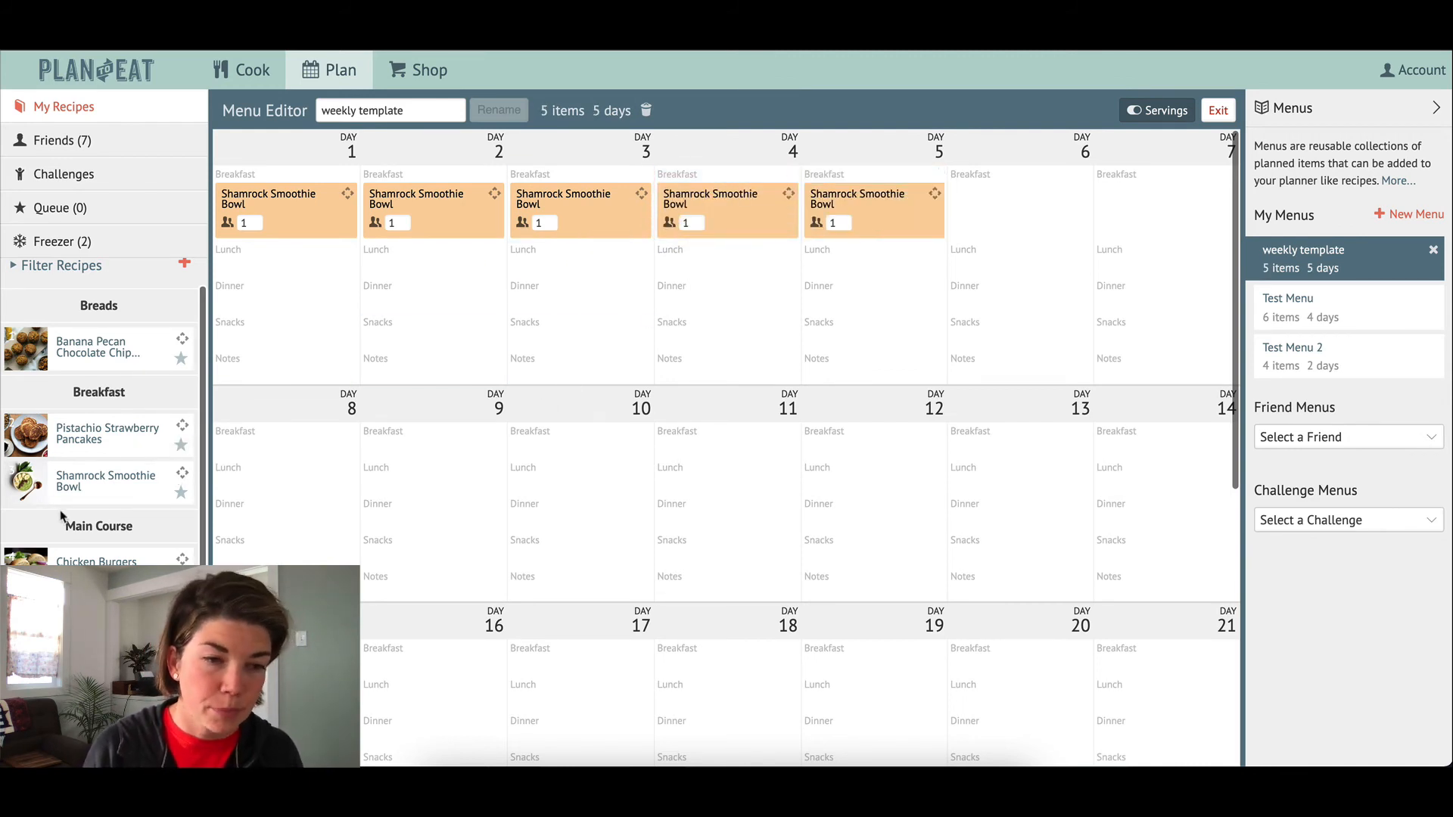
Step: Add the Crunchy Coconut Kale Salad recipe to lunch on Day 1 and Day 3 of the menu
{"action": "scroll", "coordinate": [96, 543], "scroll_direction": "down", "scroll_amount": 2}
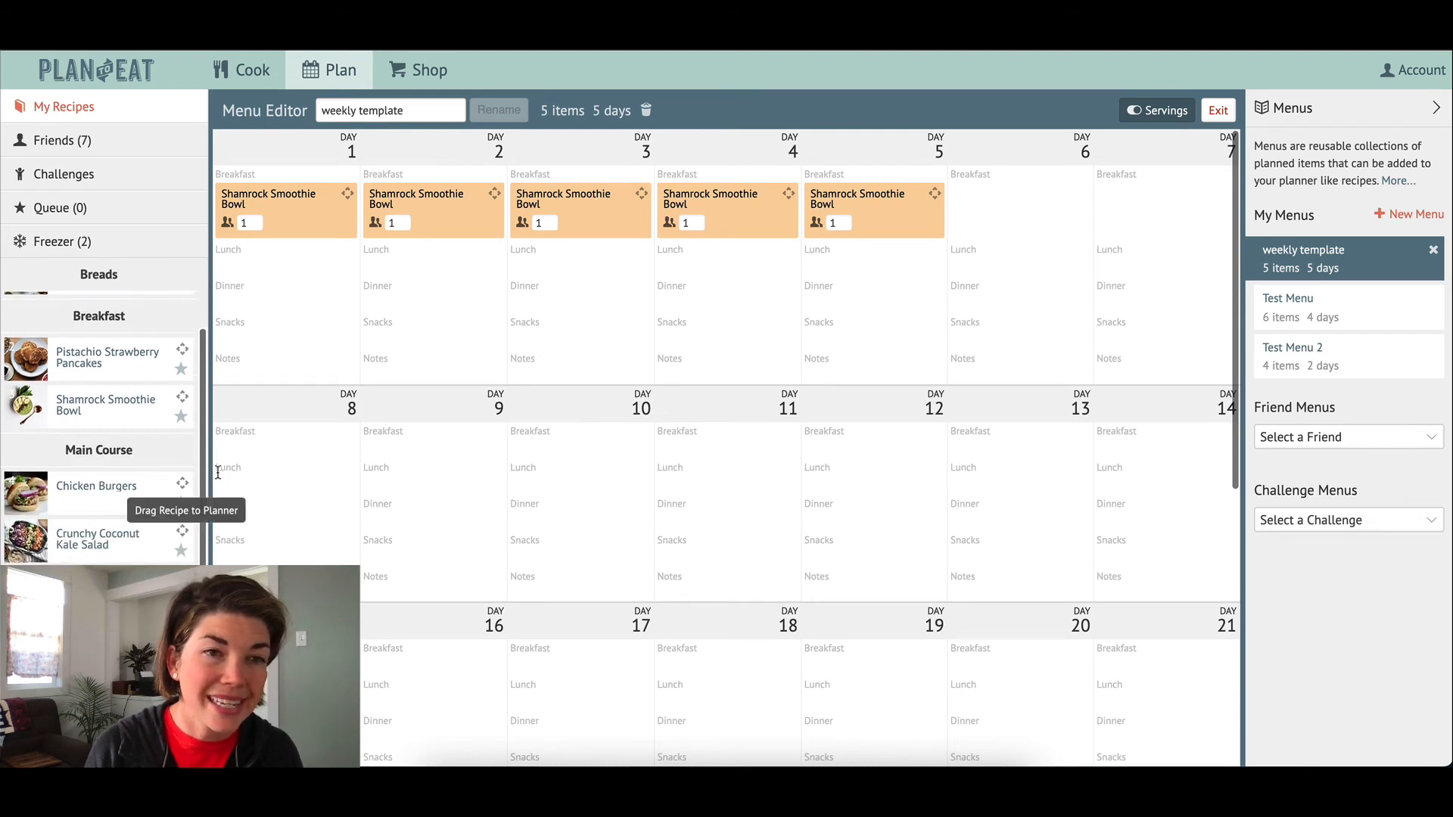
{"action": "left_click_drag", "start_coordinate": [180, 532], "coordinate": [347, 261]}
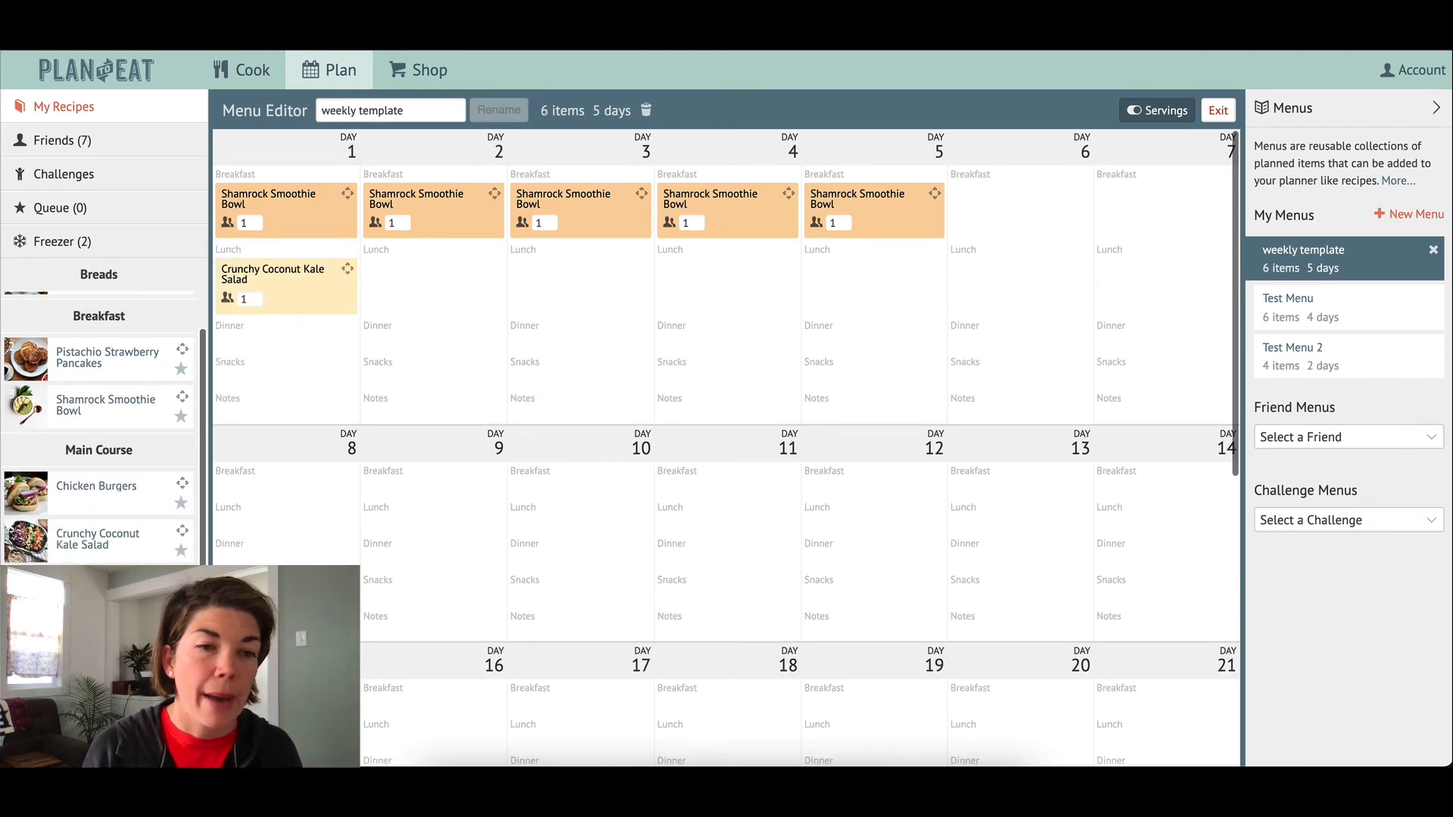
{"action": "left_click_drag", "start_coordinate": [179, 533], "coordinate": [582, 284]}
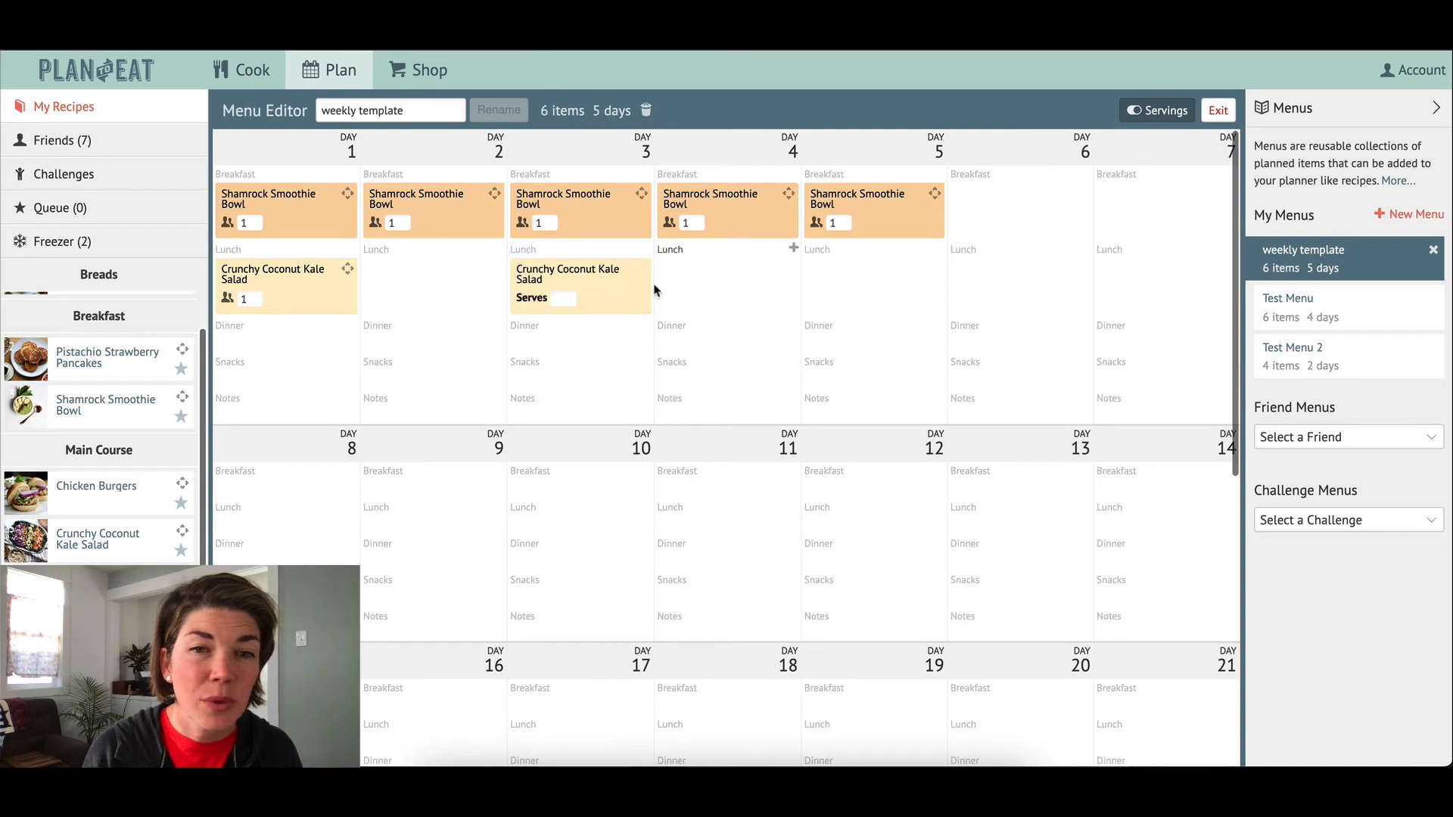
Step: Add the note "Dinner at parent's house" to dinner on Day 5 of the menu
{"action": "scroll", "coordinate": [98, 446], "scroll_direction": "down", "scroll_amount": 4}
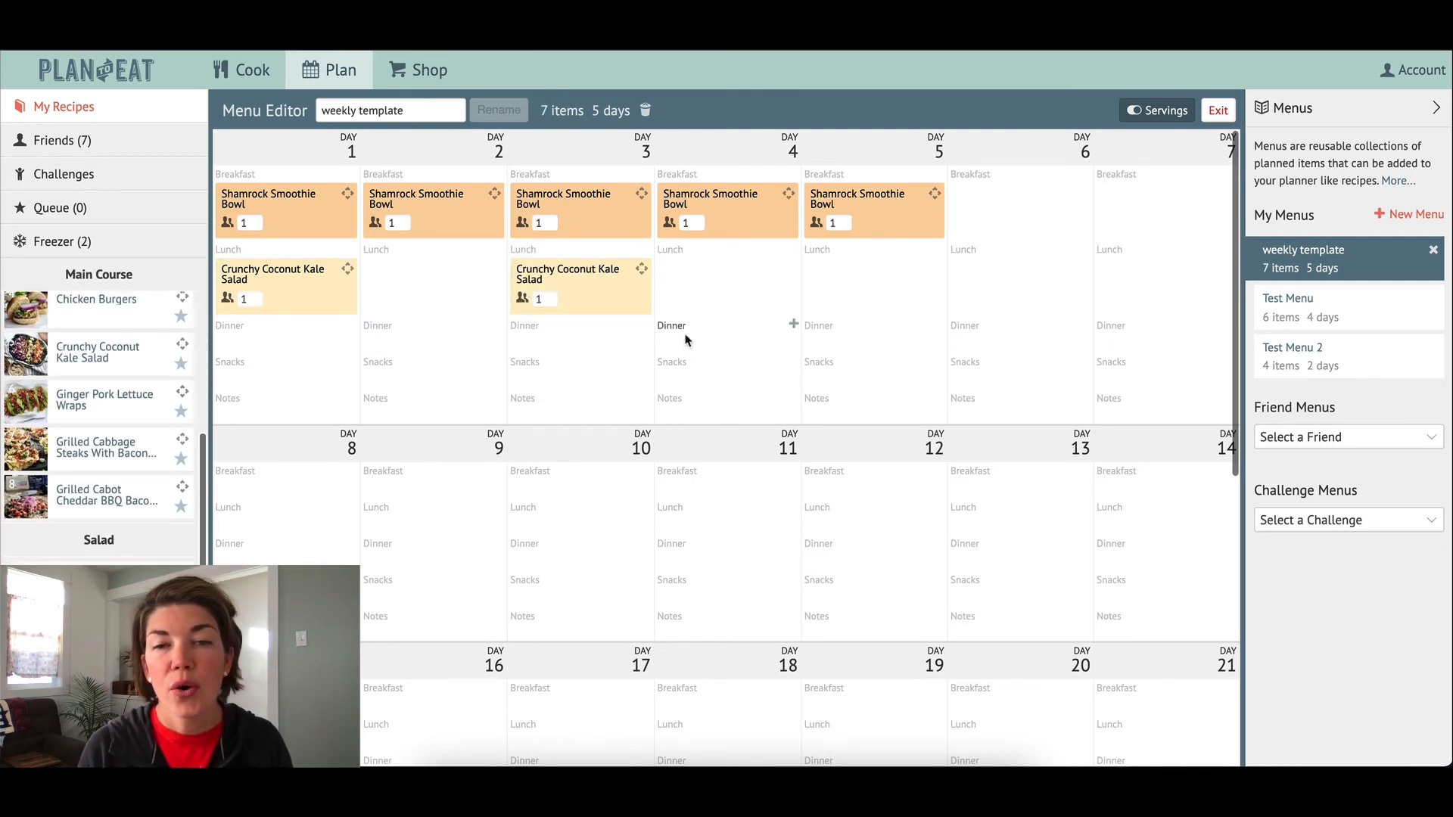
{"action": "left_click", "coordinate": [854, 335]}
{"action": "left_click", "coordinate": [762, 542]}
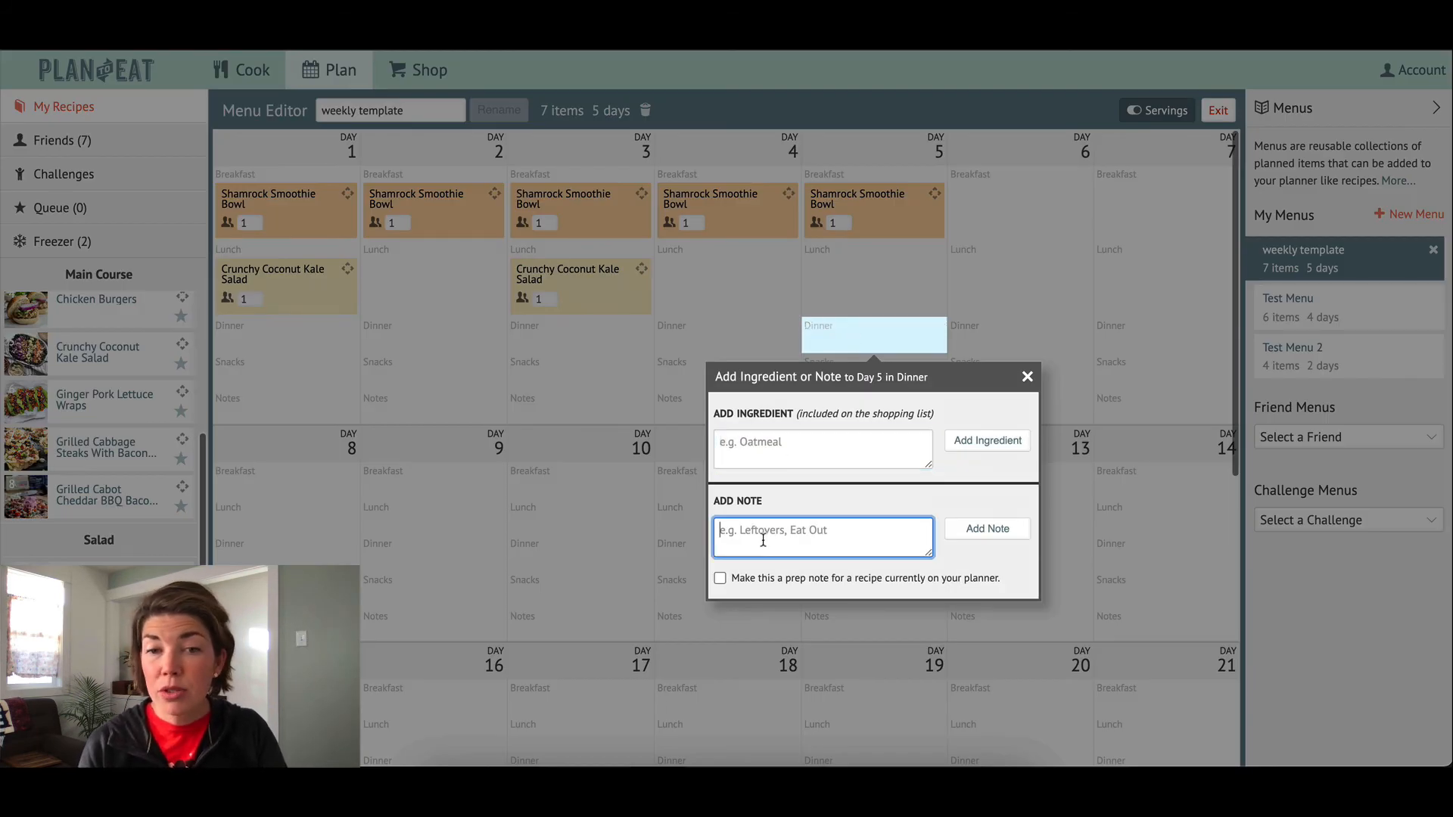
{"action": "type", "text": "D"}
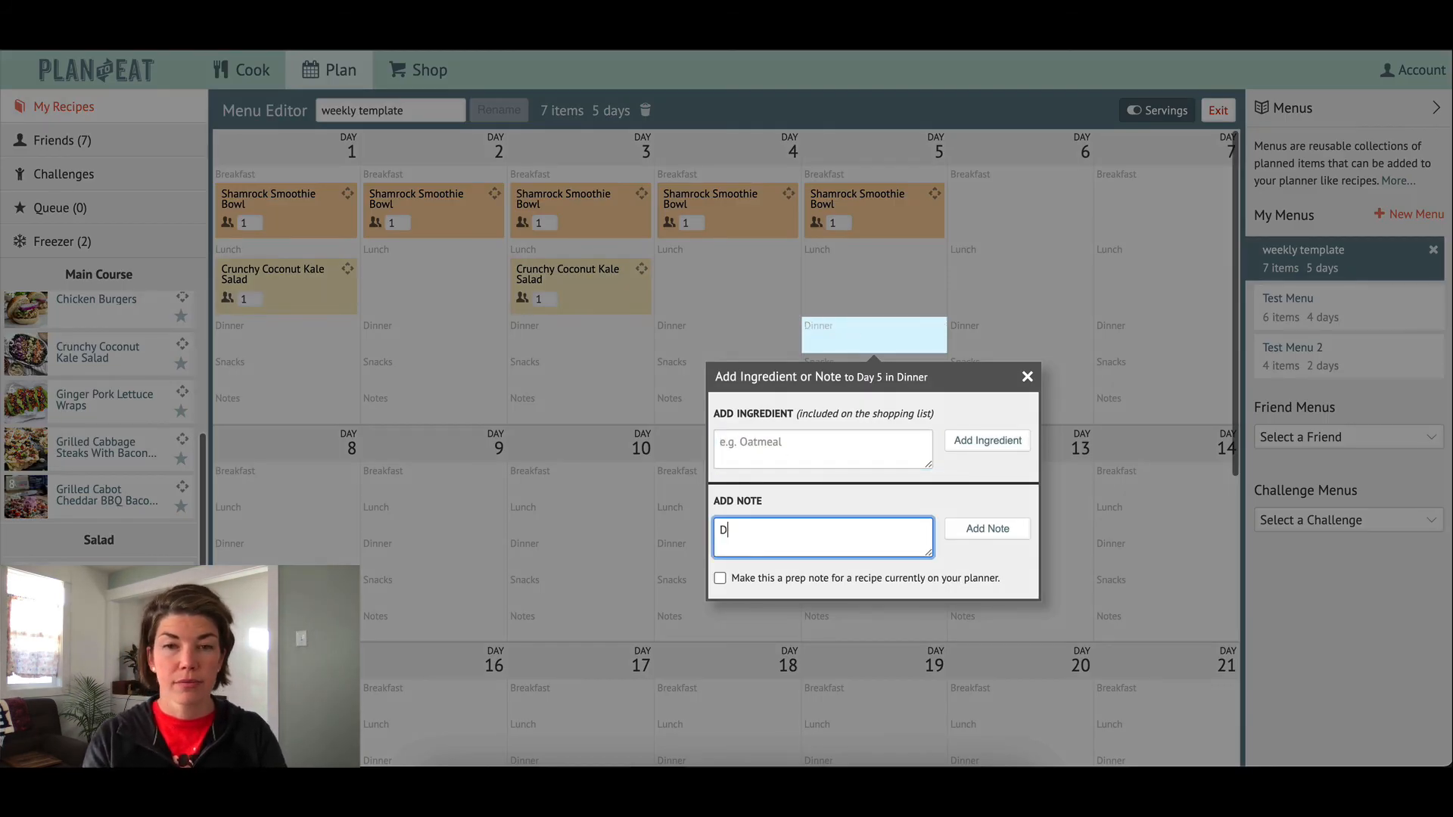
{"action": "type", "text": "inner at pare"}
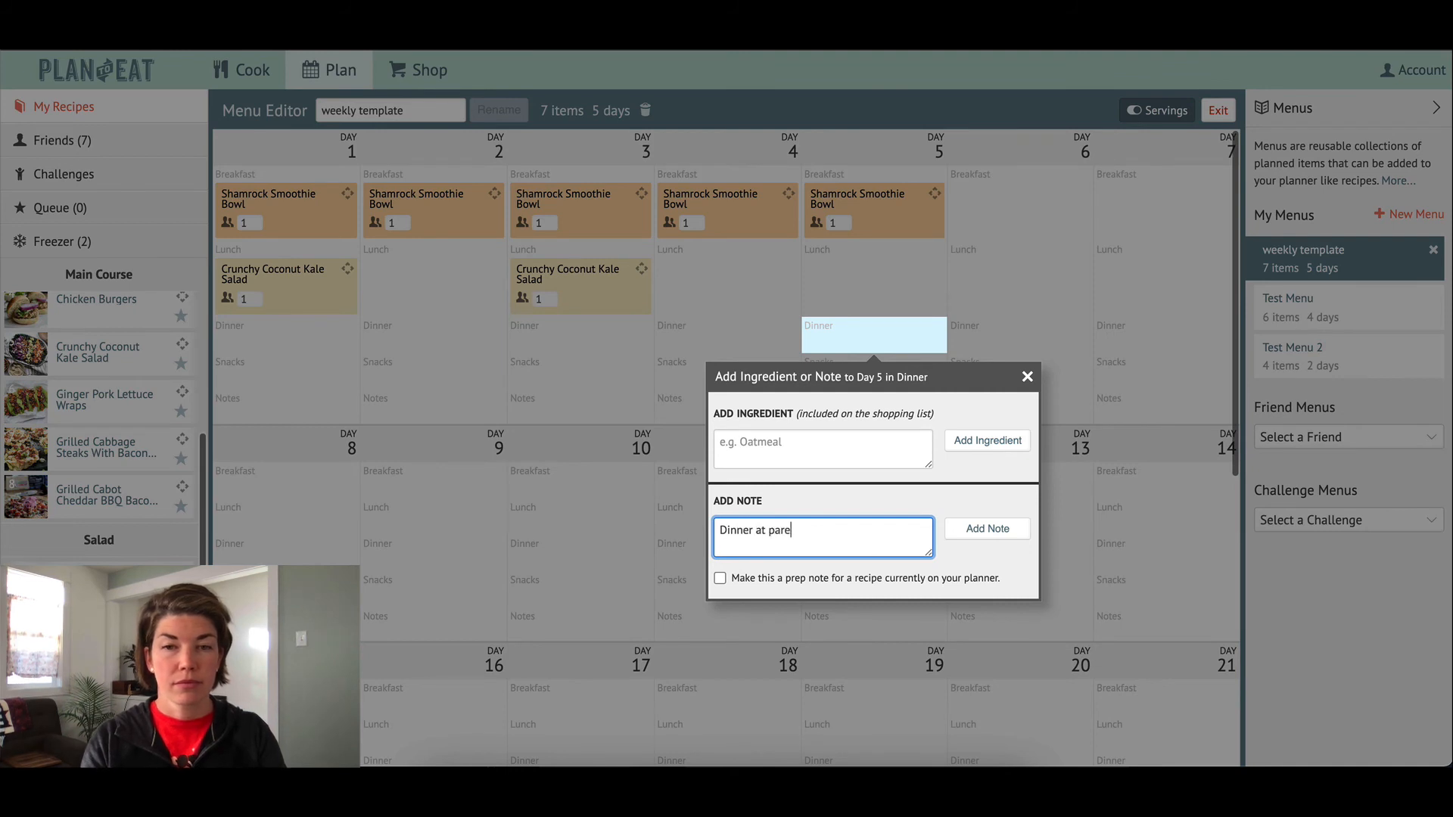
{"action": "type", "text": "nt's house"}
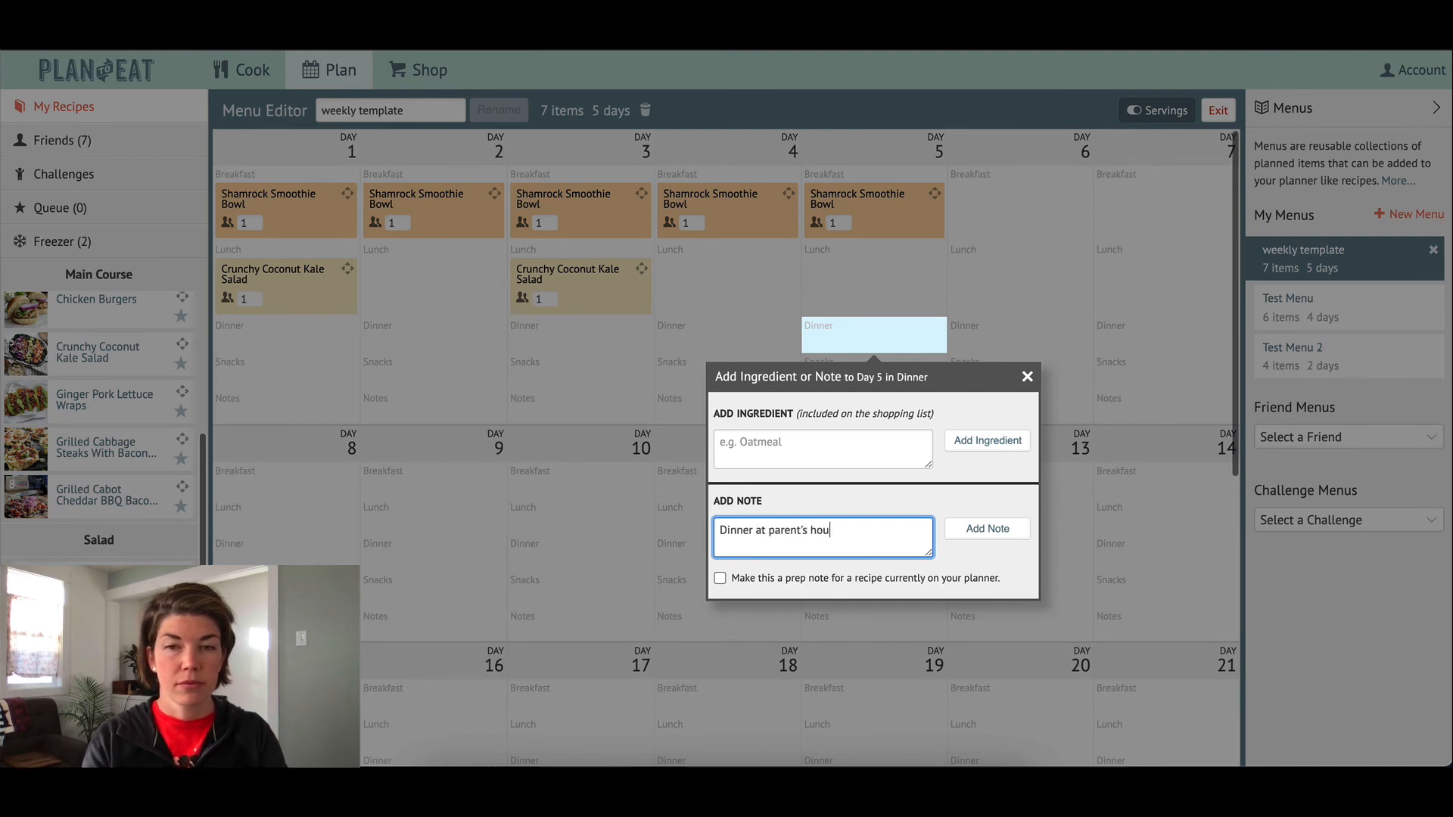
{"action": "left_click", "coordinate": [987, 529]}
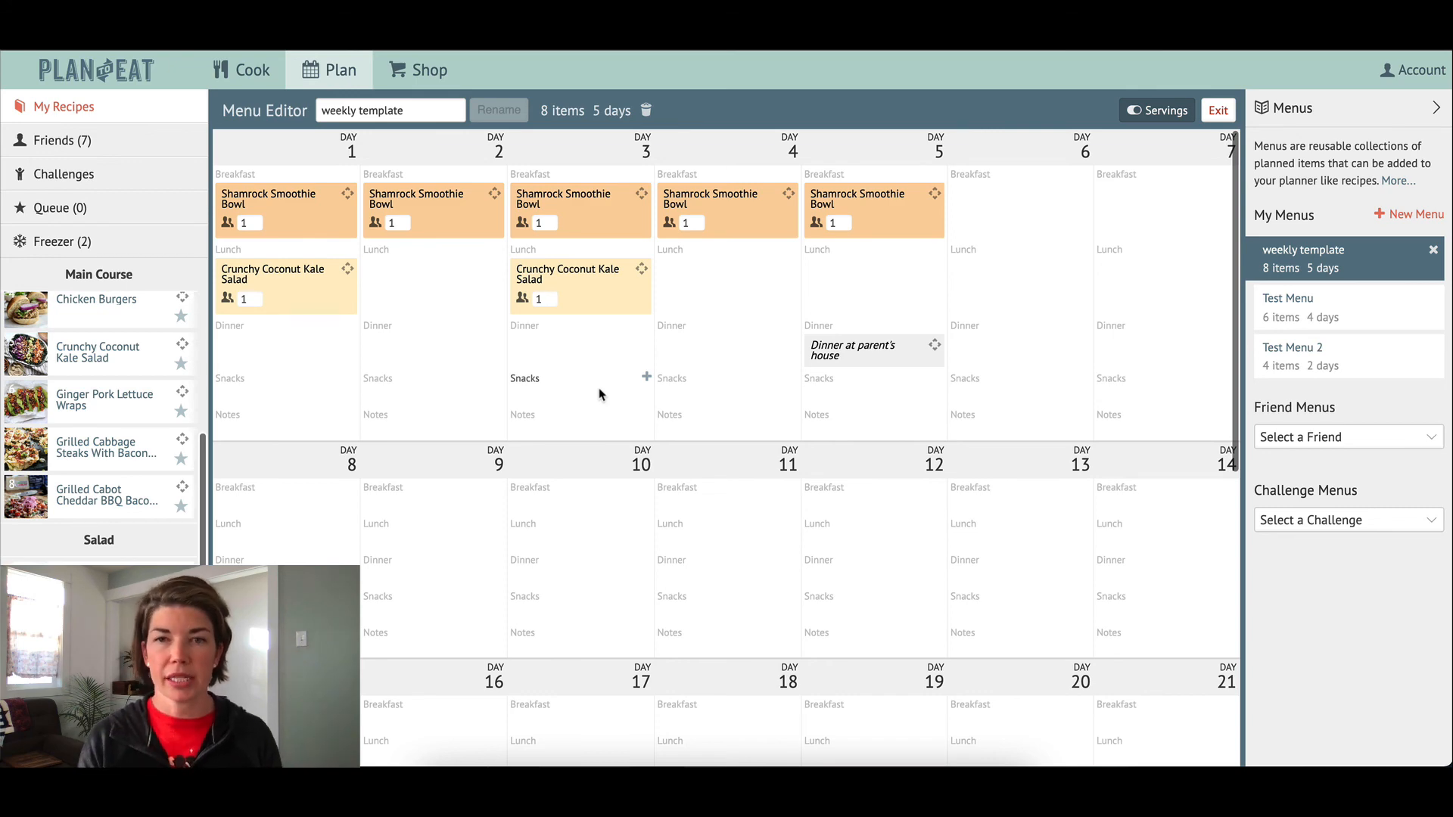
Step: Leave the menu editor and add the weekly template menu to the planner starting on Monday, February 22
{"action": "left_click", "coordinate": [1211, 119]}
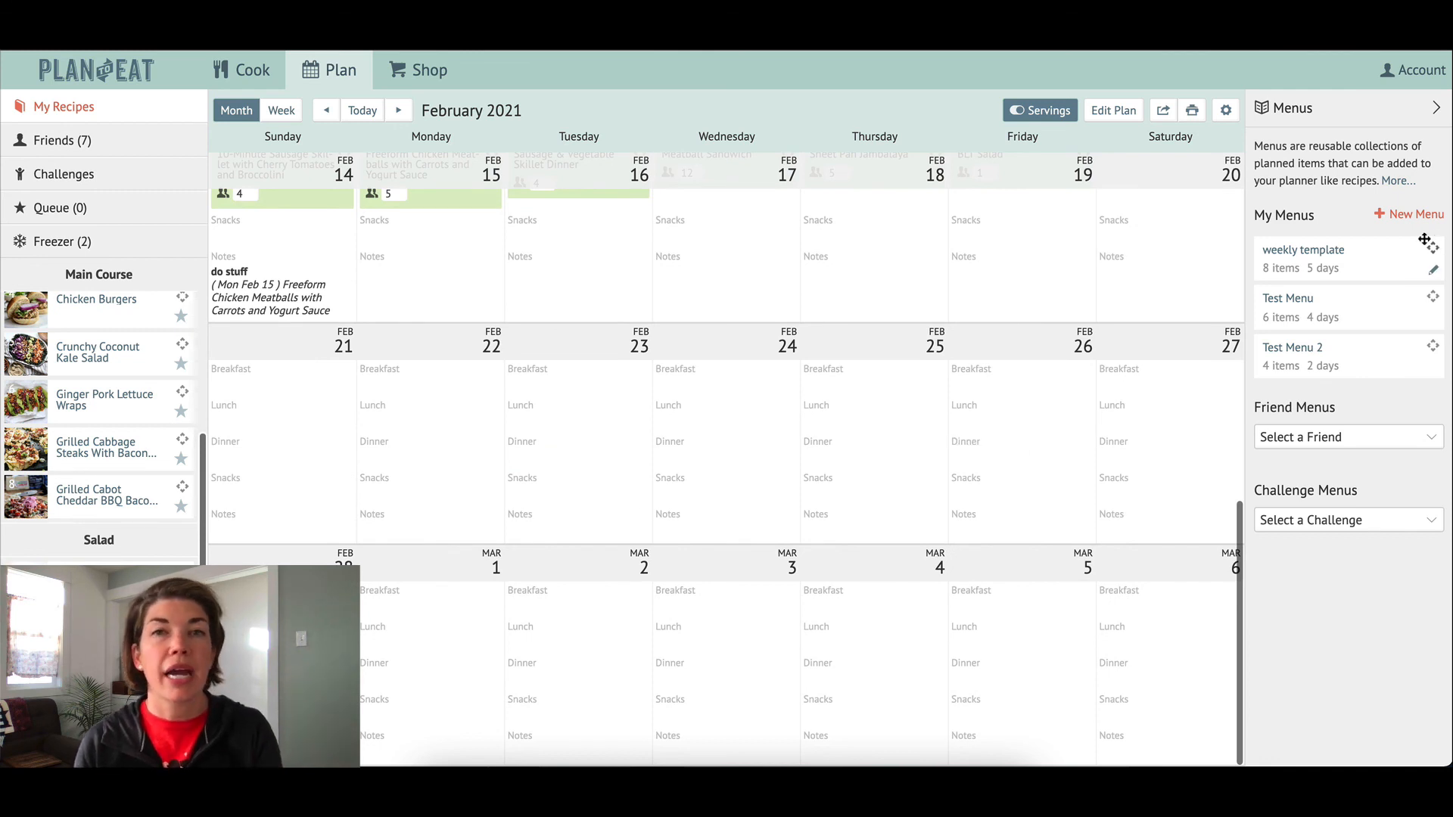
{"action": "left_click_drag", "start_coordinate": [1430, 248], "coordinate": [464, 424]}
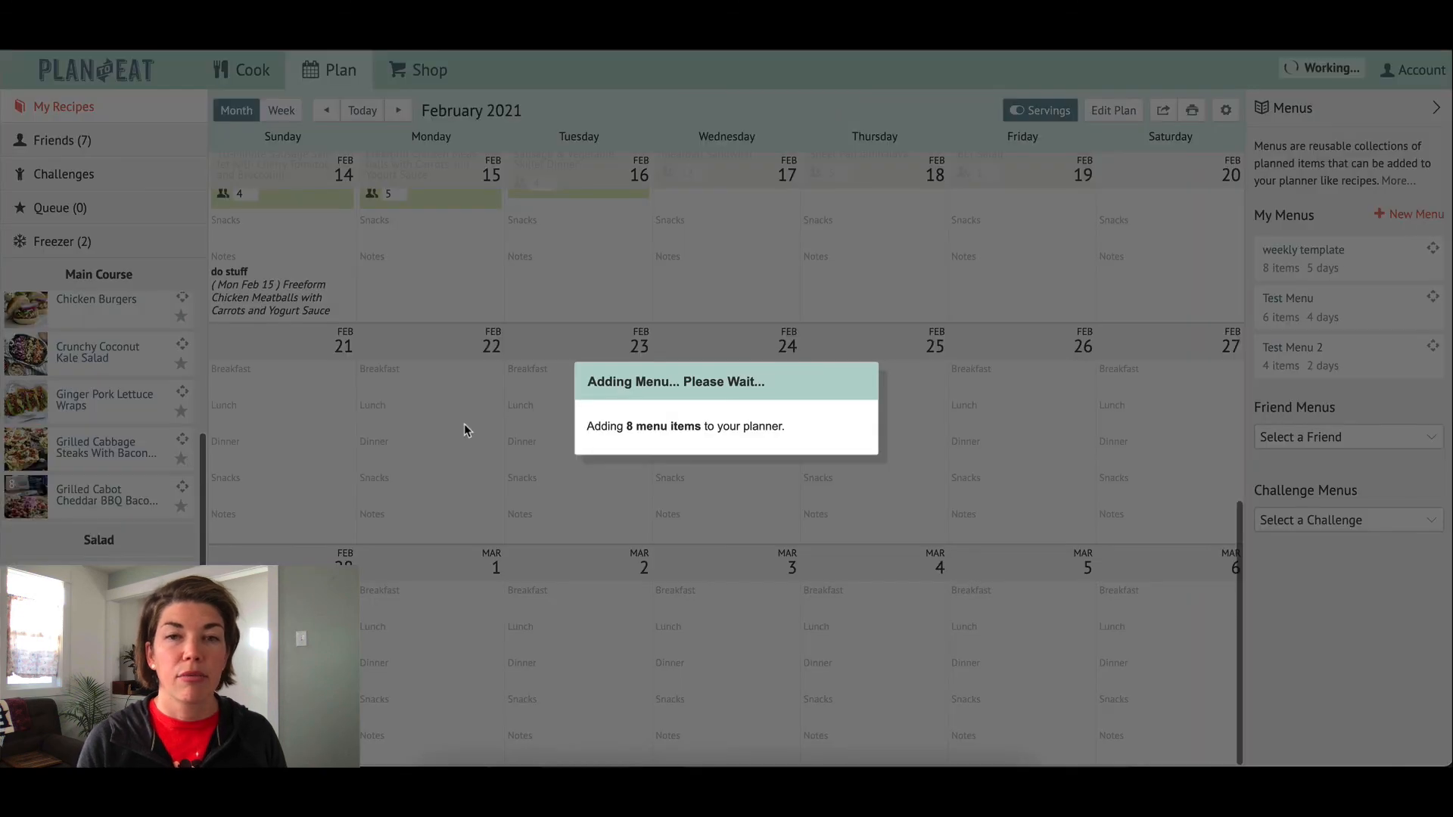
{"action": "left_click", "coordinate": [780, 477]}
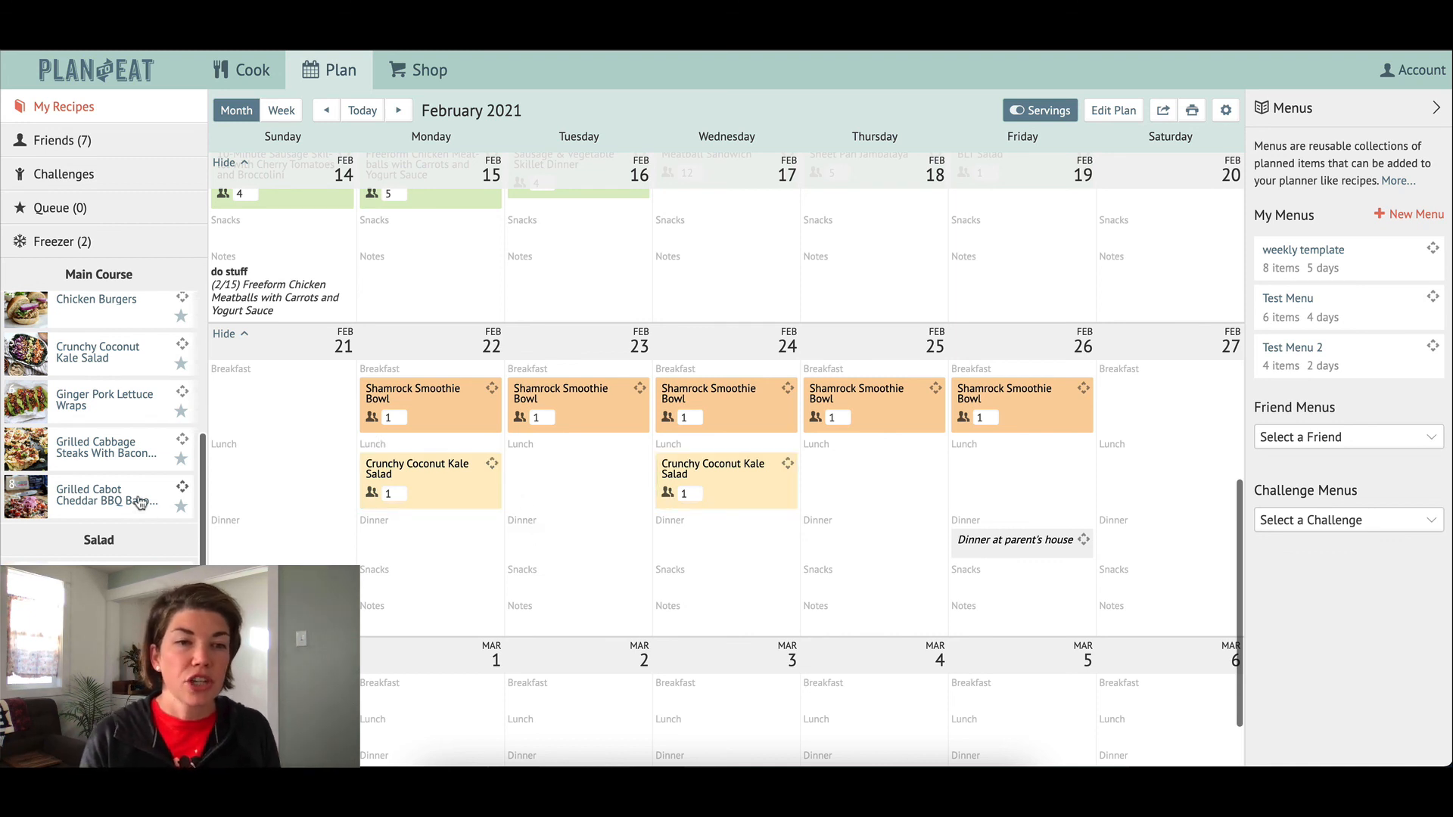
Step: Plan dinners of Grilled Cabbage Steaks With Bacon & Blue Cheese on February 22, Crunchy Coconut Kale Salad on February 23 and Chicken Burgers on February 25
{"action": "left_click_drag", "start_coordinate": [182, 446], "coordinate": [413, 544]}
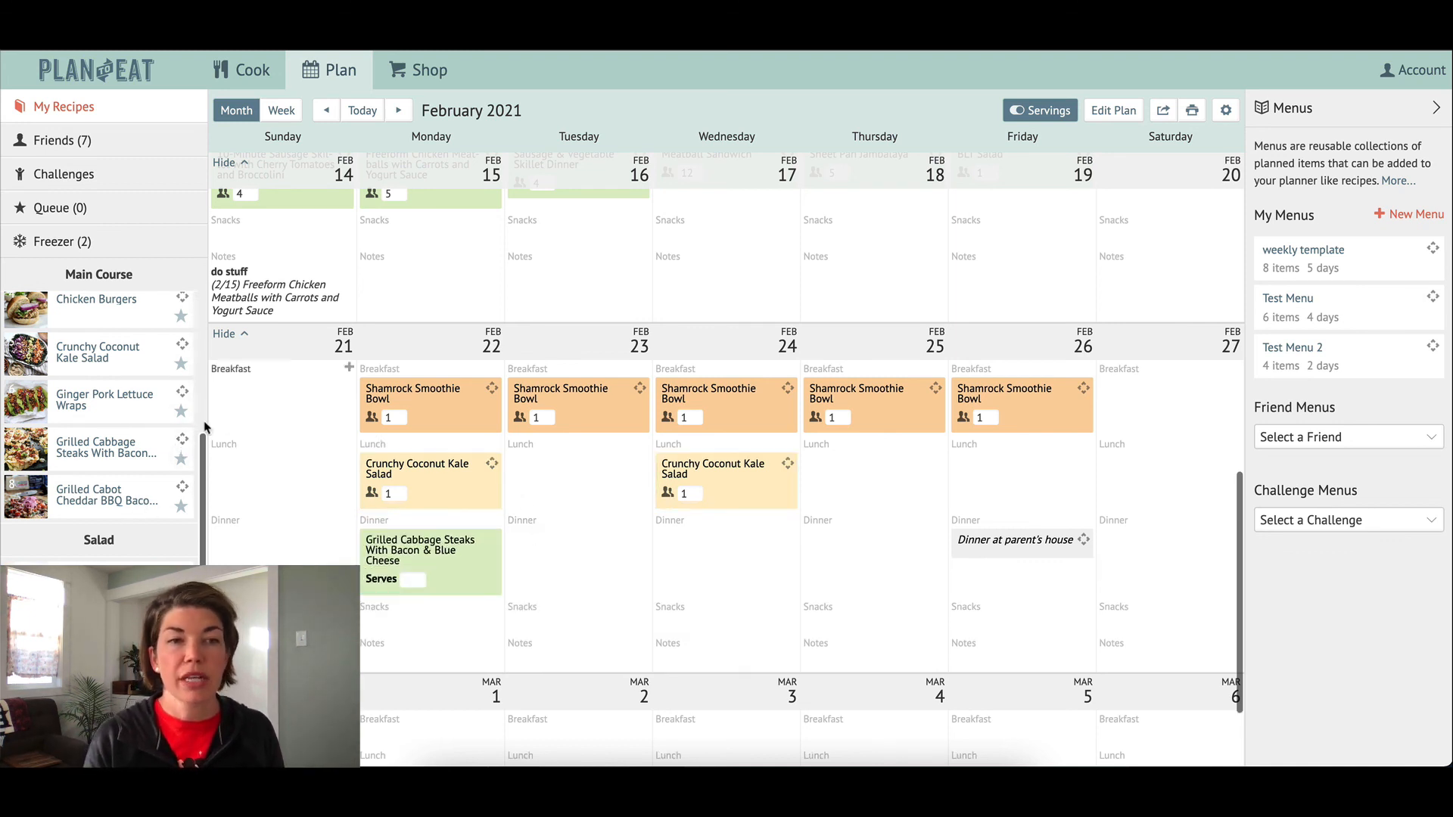
{"action": "left_click_drag", "start_coordinate": [180, 350], "coordinate": [640, 540]}
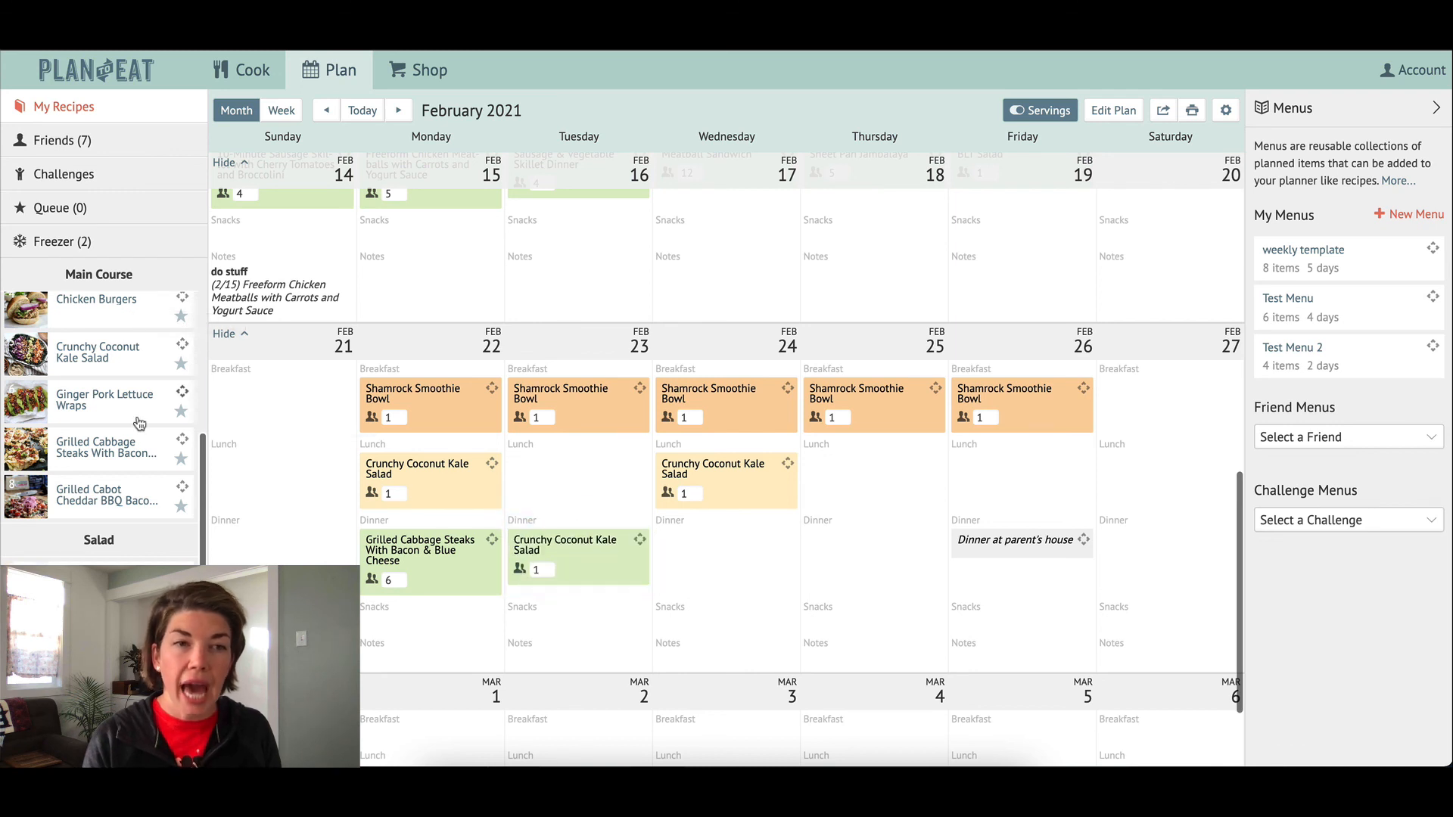
{"action": "scroll", "coordinate": [140, 417], "scroll_direction": "up", "scroll_amount": 1}
{"action": "left_click_drag", "start_coordinate": [182, 341], "coordinate": [914, 577]}
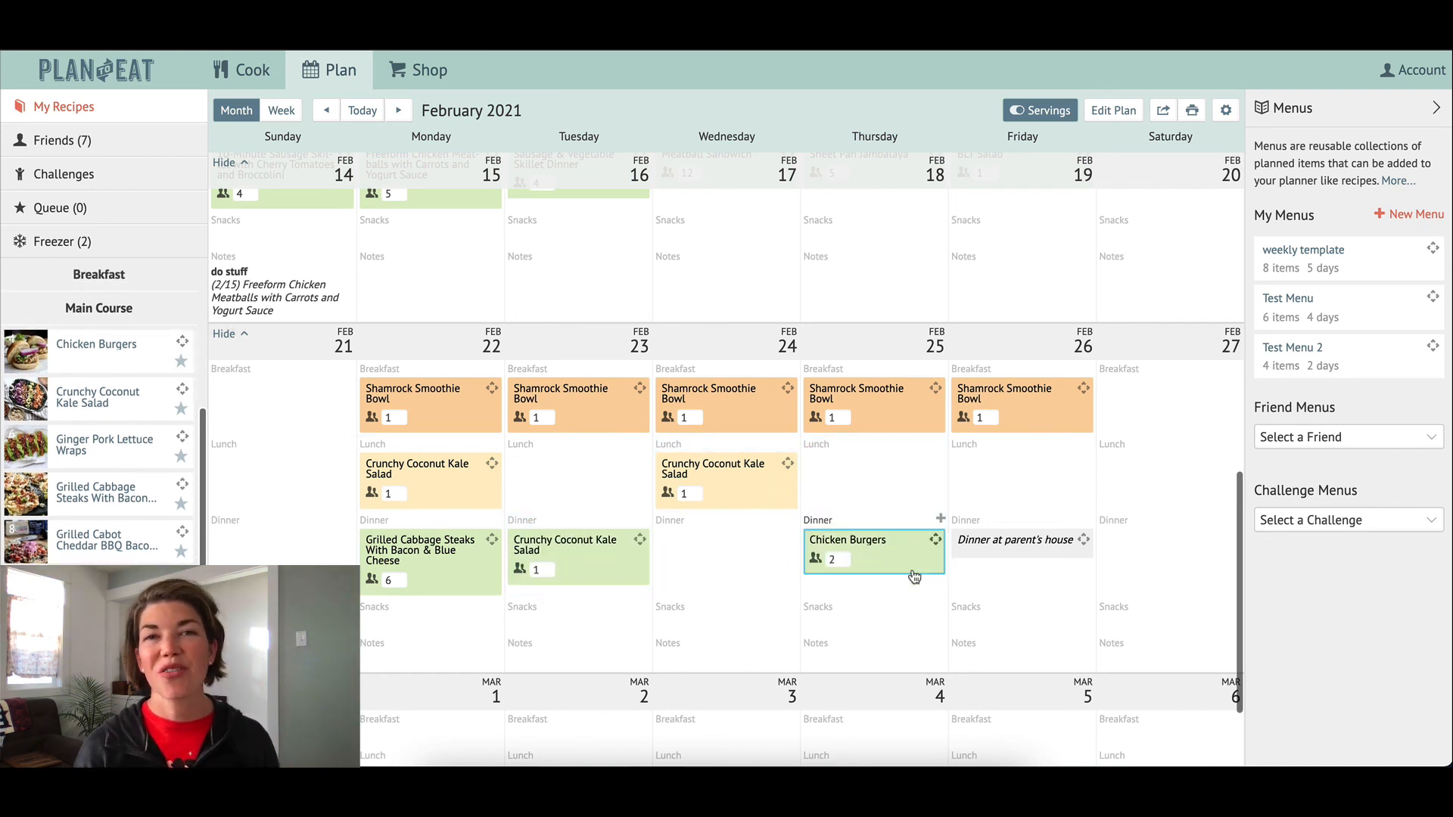